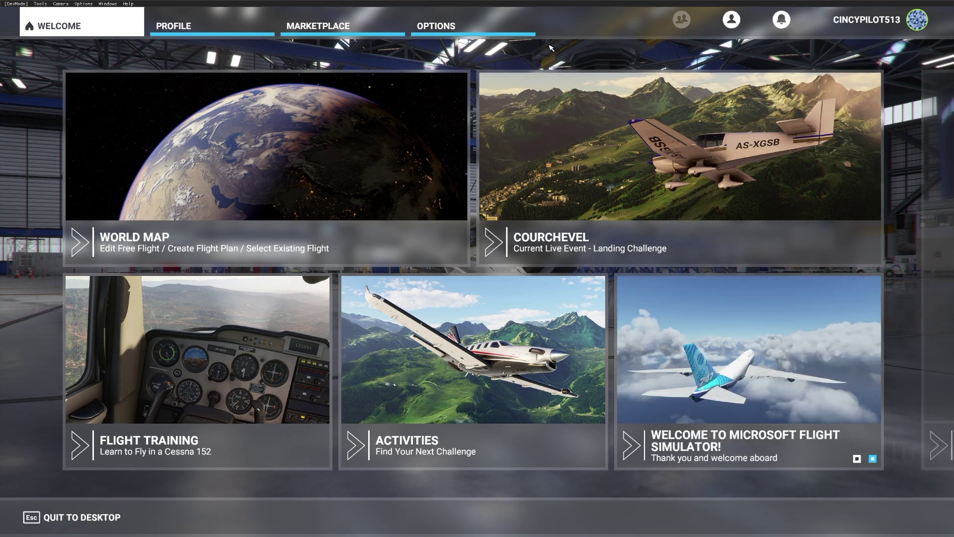
# Go from Options to the Controls page showing the NFS Cirrus Yoke's Default profile.
pyautogui.click(462, 26)
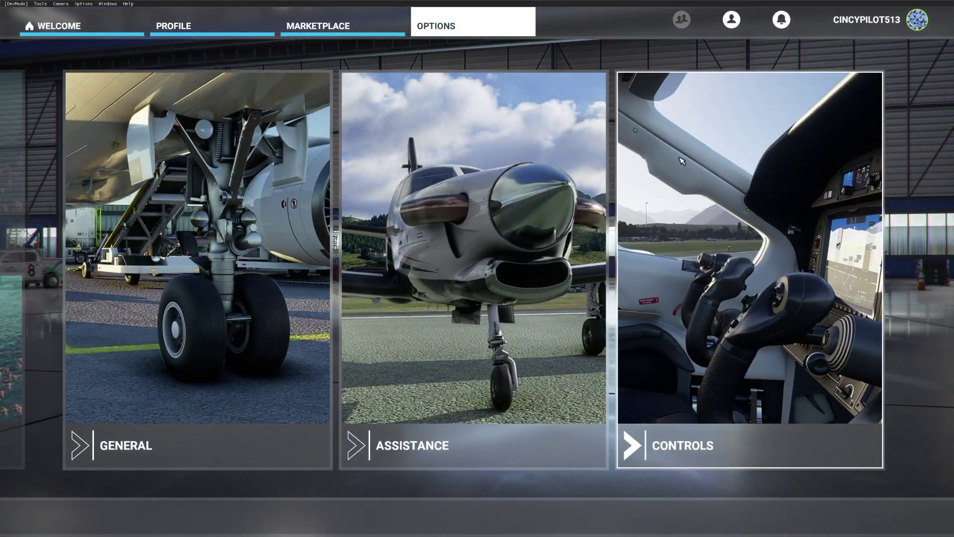
pyautogui.click(724, 280)
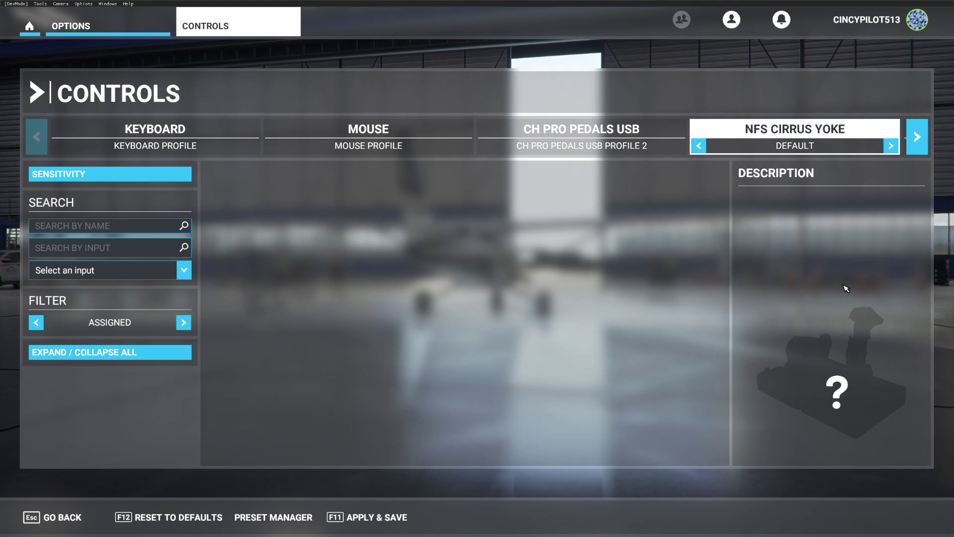
pyautogui.click(181, 177)
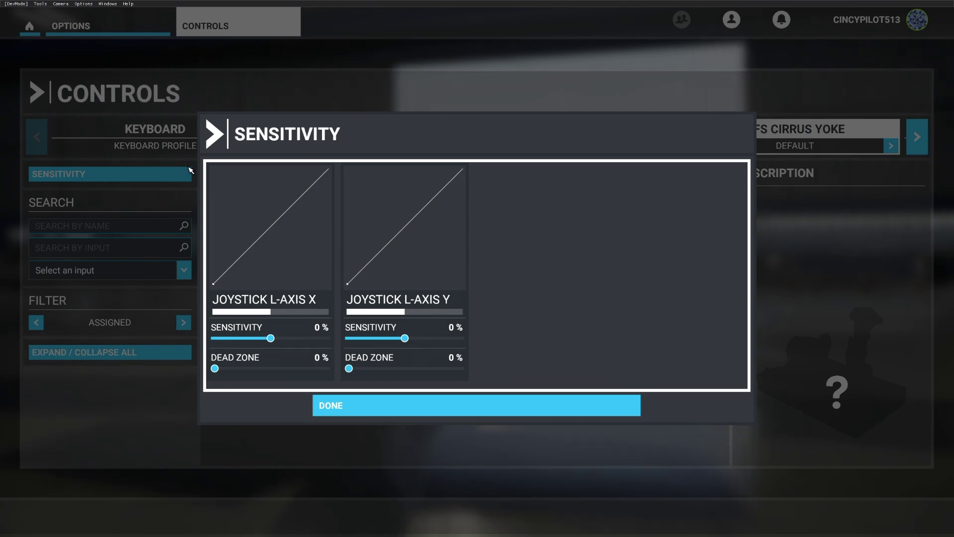
pyautogui.click(333, 412)
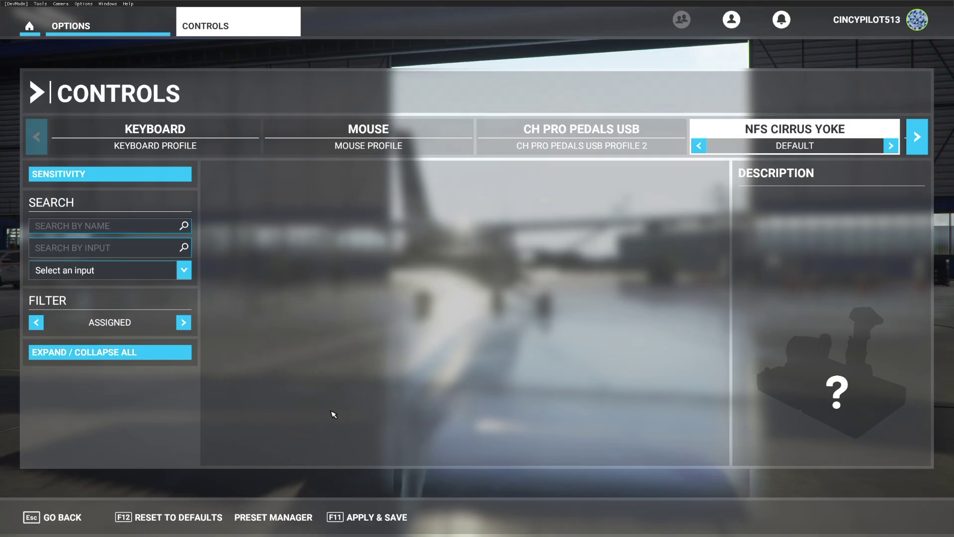
# Set the filter to All and expand Flight Control Surfaces > Primary Control Surfaces.
pyautogui.click(184, 323)
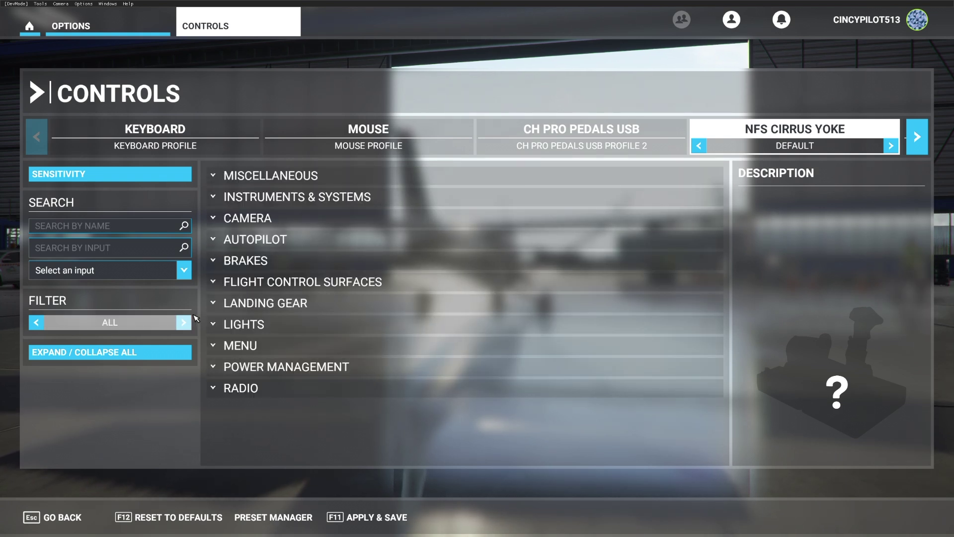
pyautogui.click(215, 282)
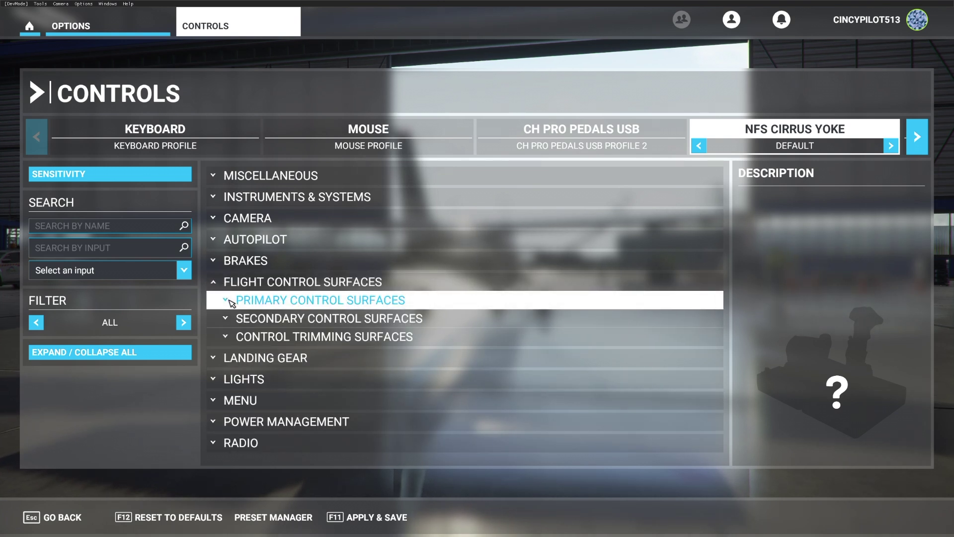
pyautogui.click(231, 300)
pyautogui.scroll(-3, 326, 337)
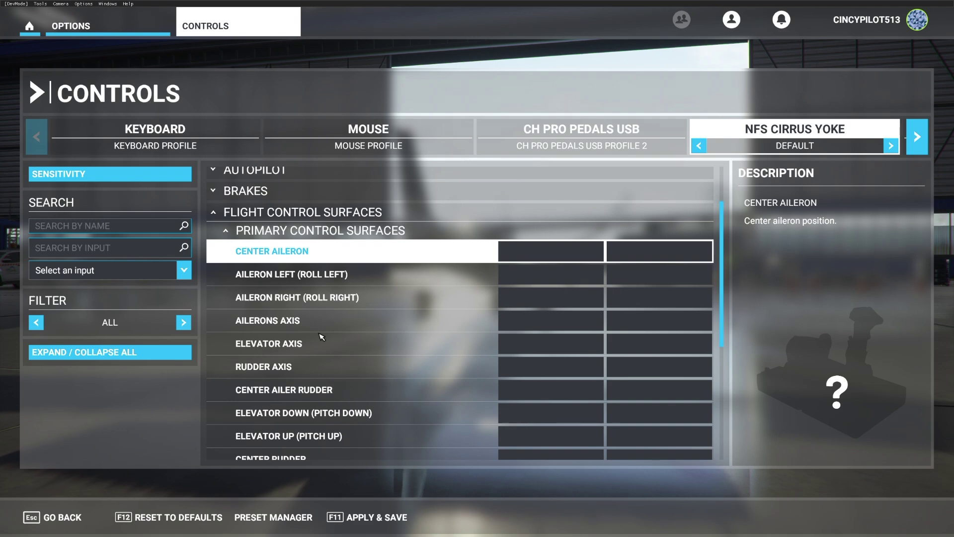
# Bind Joystick L-Axis X to the Ailerons Axis and save as NFS Cirrus Yoke profile 2.
pyautogui.click(529, 327)
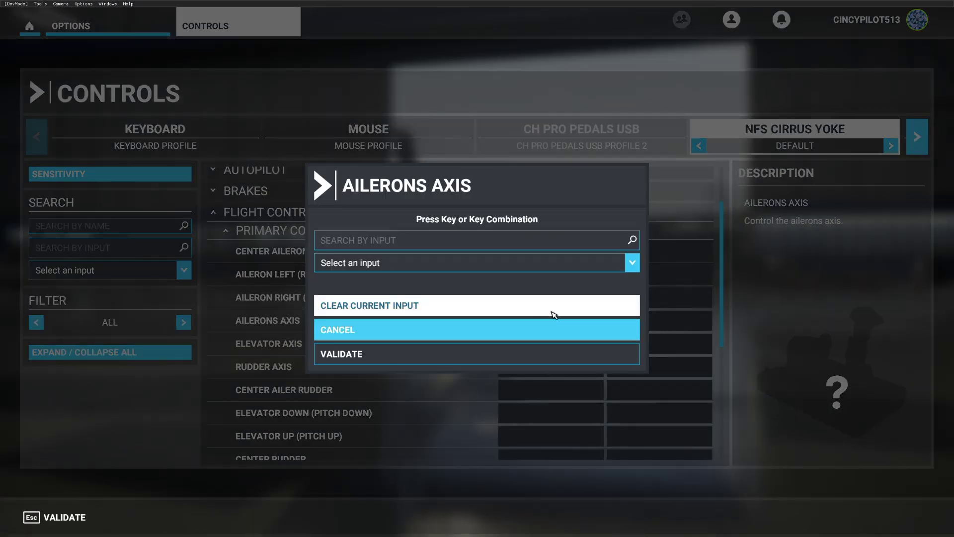
pyautogui.click(632, 262)
pyautogui.scroll(-3, 611, 298)
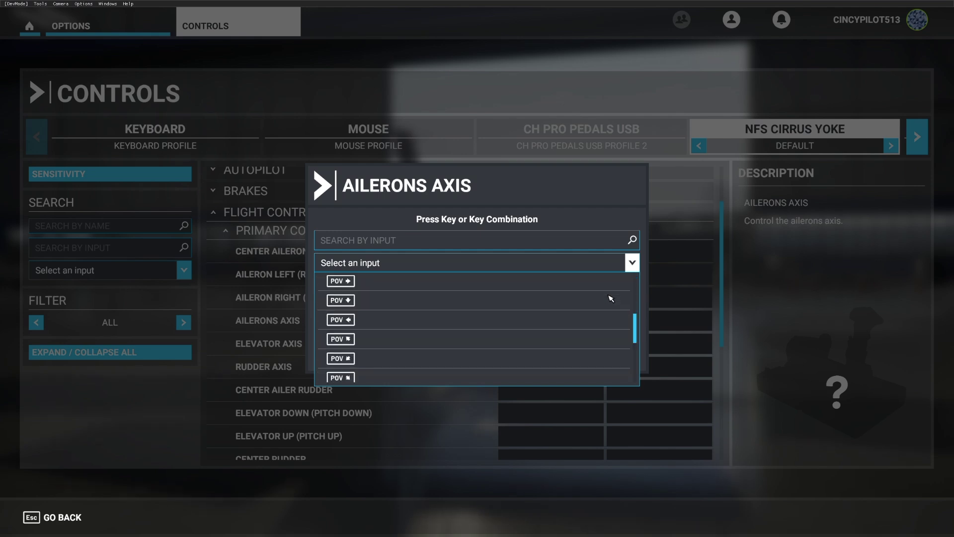
pyautogui.scroll(-3, 611, 299)
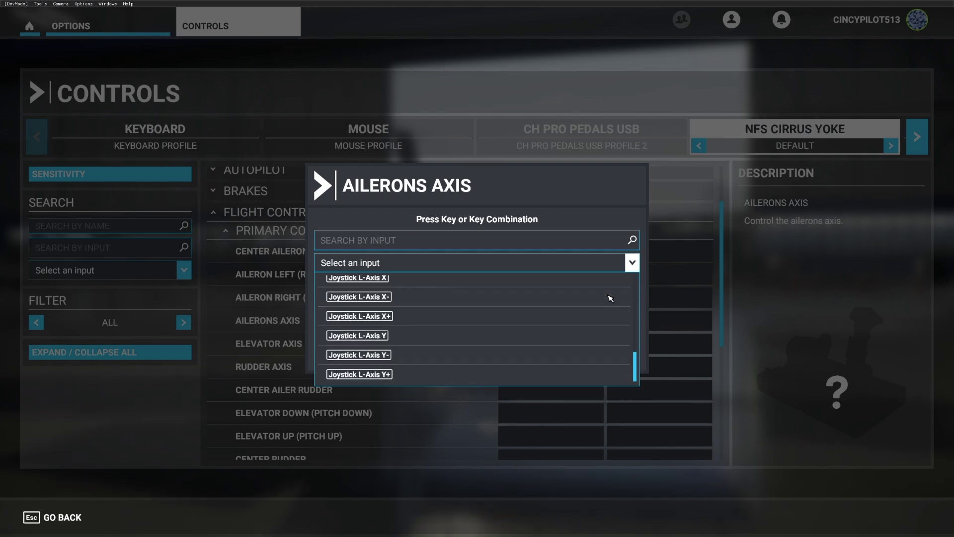
pyautogui.scroll(2, 611, 298)
pyautogui.click(497, 348)
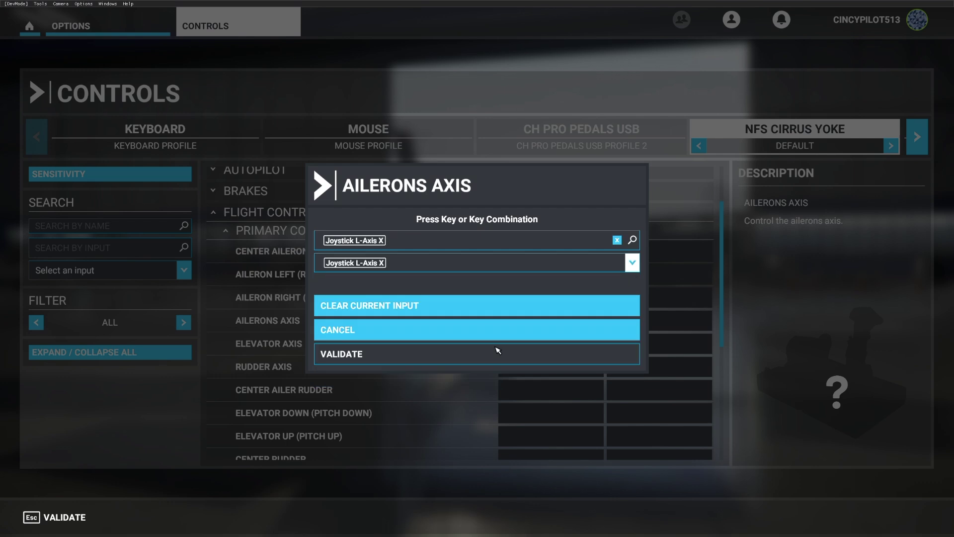
pyautogui.click(481, 354)
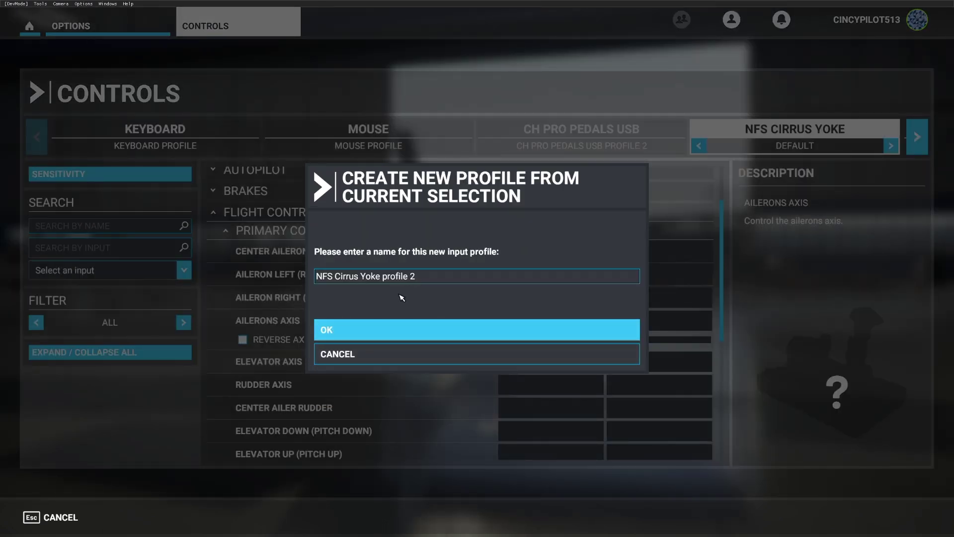
pyautogui.click(328, 331)
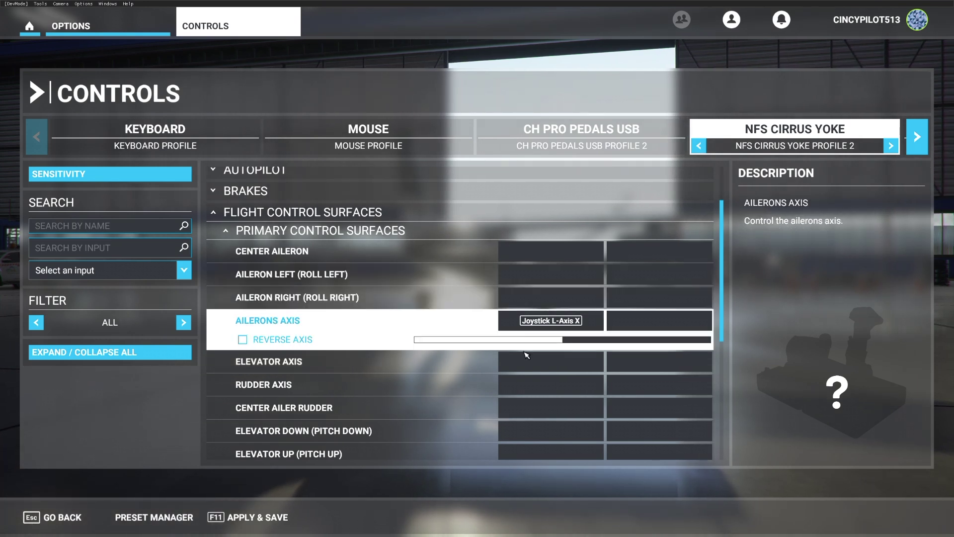
# Assign Joystick L-Axis Y to the Elevator Axis and validate the binding.
pyautogui.click(552, 361)
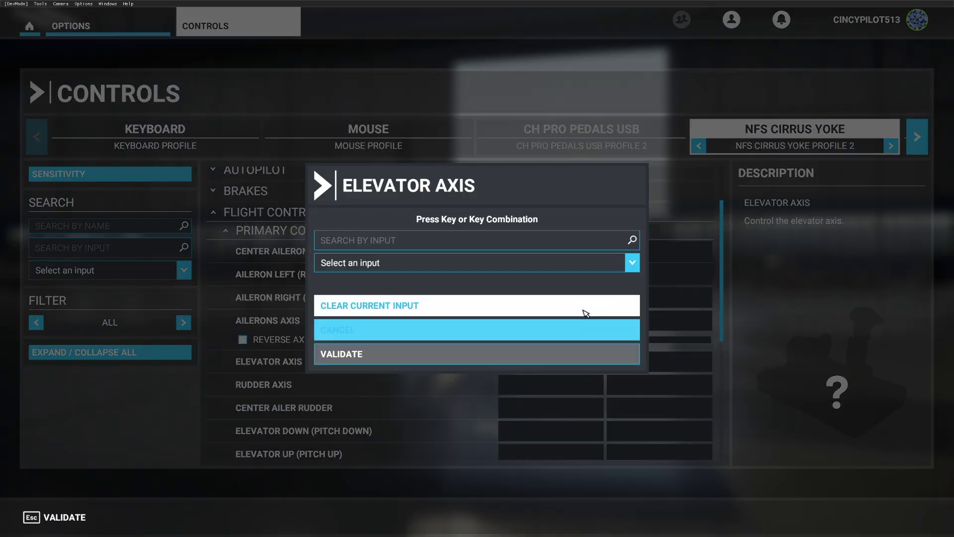
pyautogui.click(632, 263)
pyautogui.scroll(-5, 617, 300)
pyautogui.scroll(-4, 616, 301)
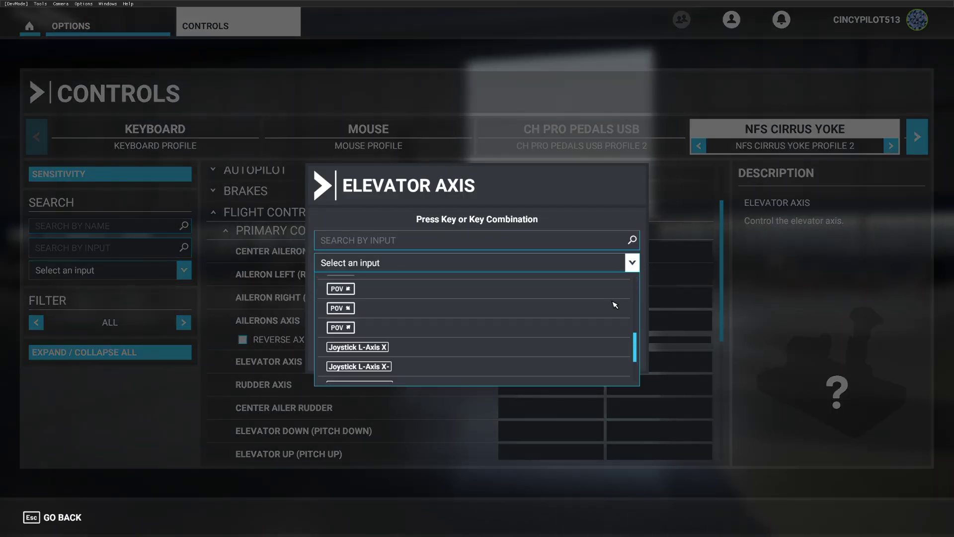
pyautogui.click(566, 335)
pyautogui.click(451, 354)
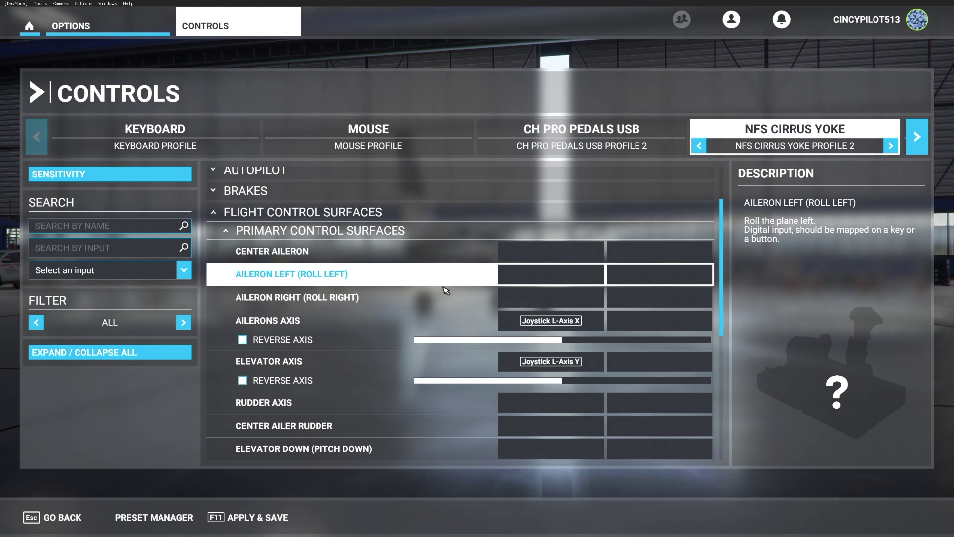
# Under the Brakes category, bind joystick input 1 to Toggle Parking Brakes.
pyautogui.click(226, 230)
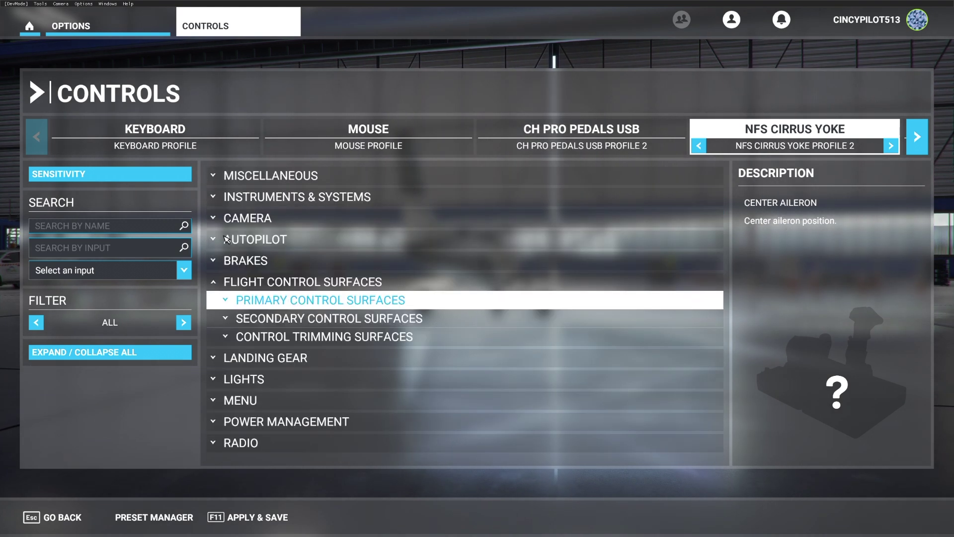
pyautogui.click(214, 281)
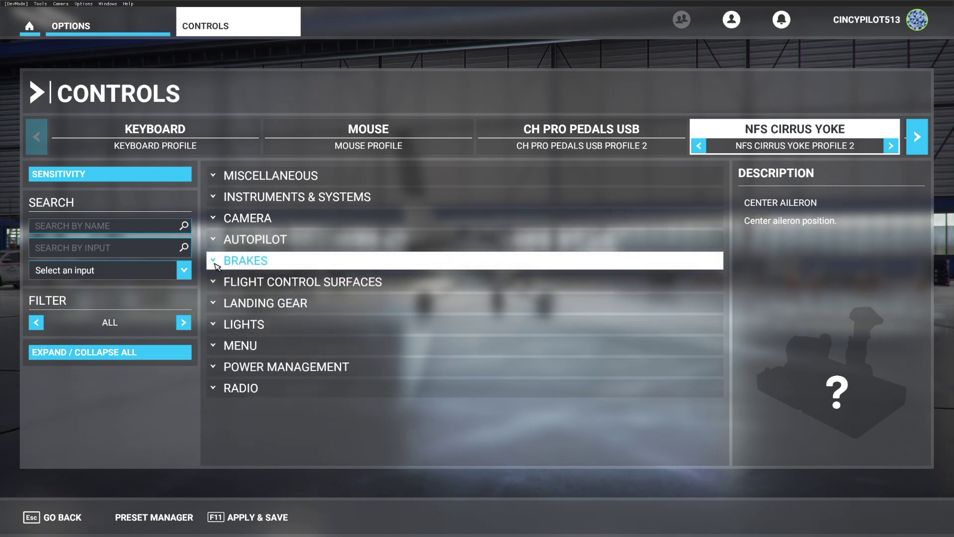
pyautogui.click(217, 264)
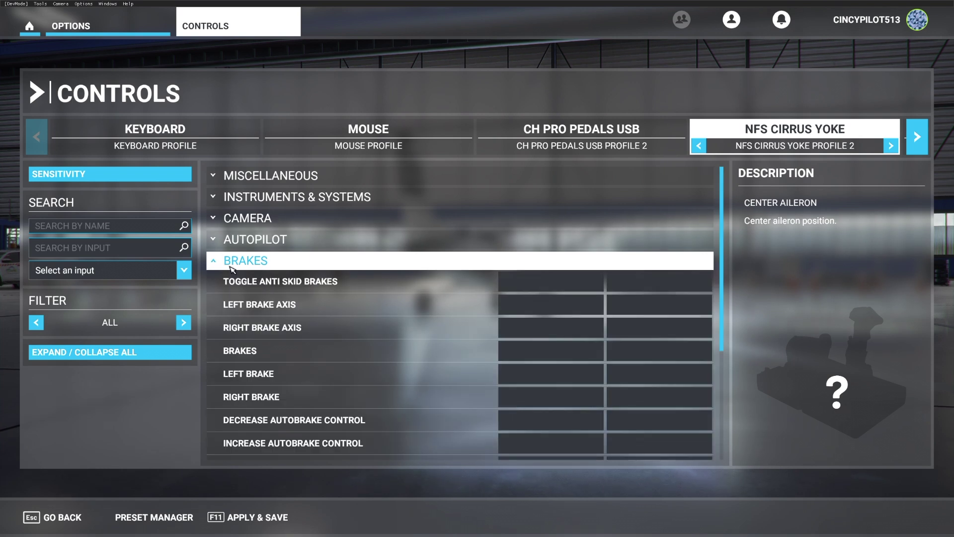
pyautogui.scroll(-2, 438, 328)
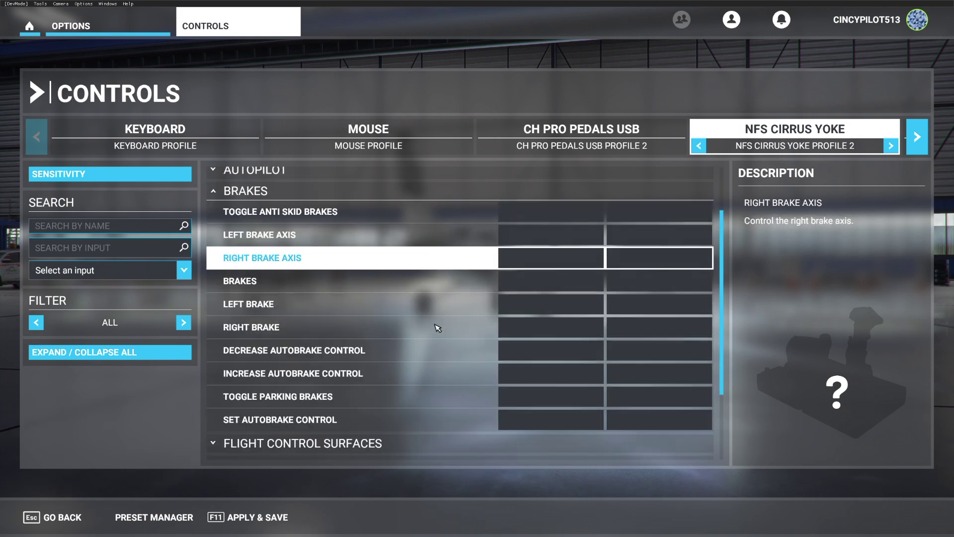
pyautogui.click(545, 404)
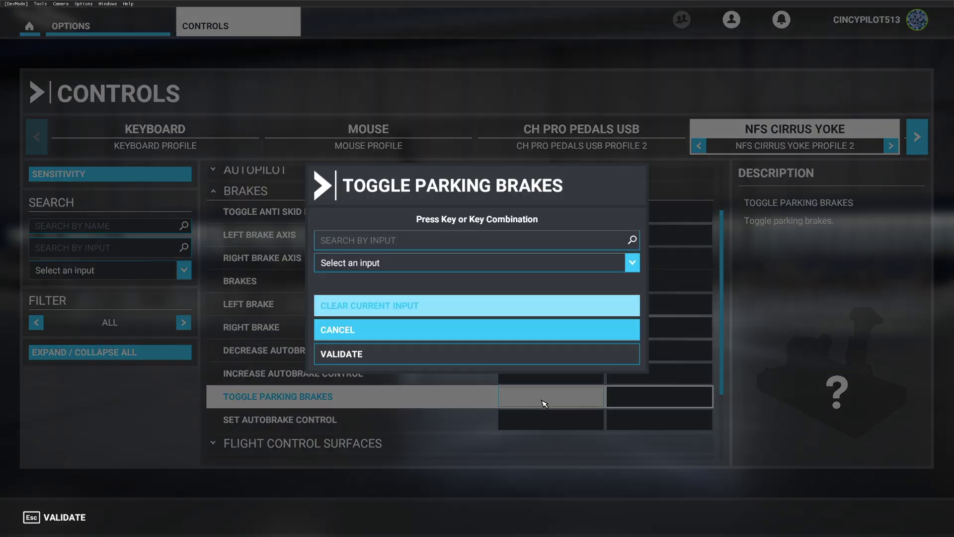
pyautogui.click(634, 270)
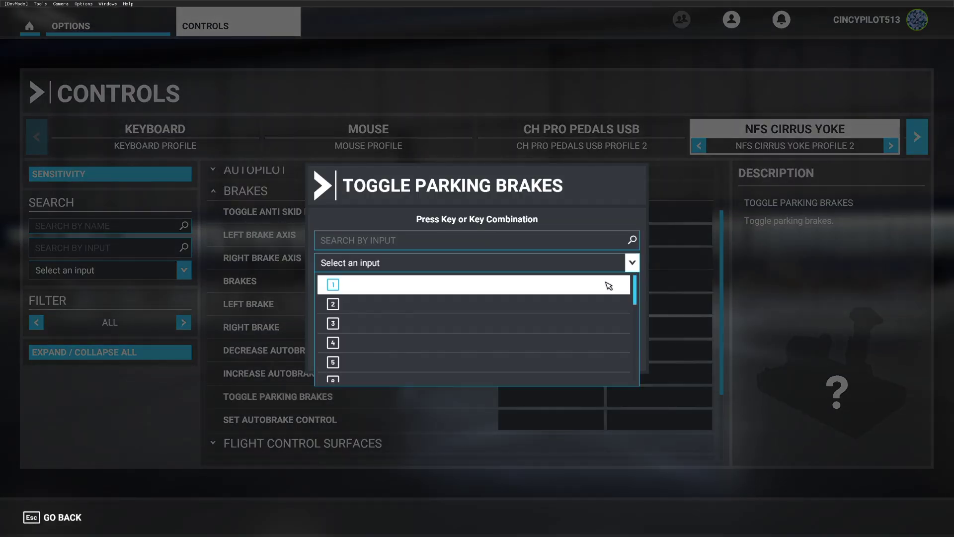
pyautogui.click(609, 286)
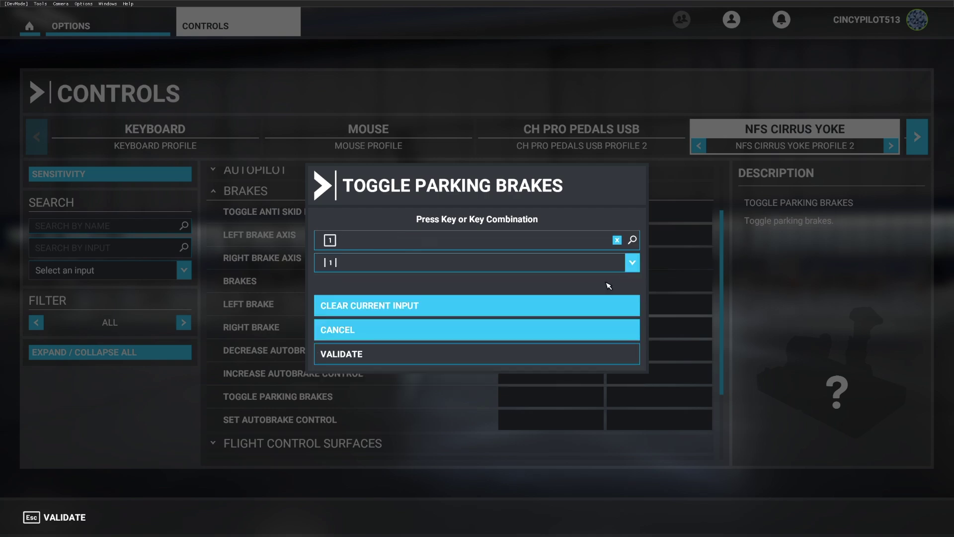
pyautogui.click(425, 360)
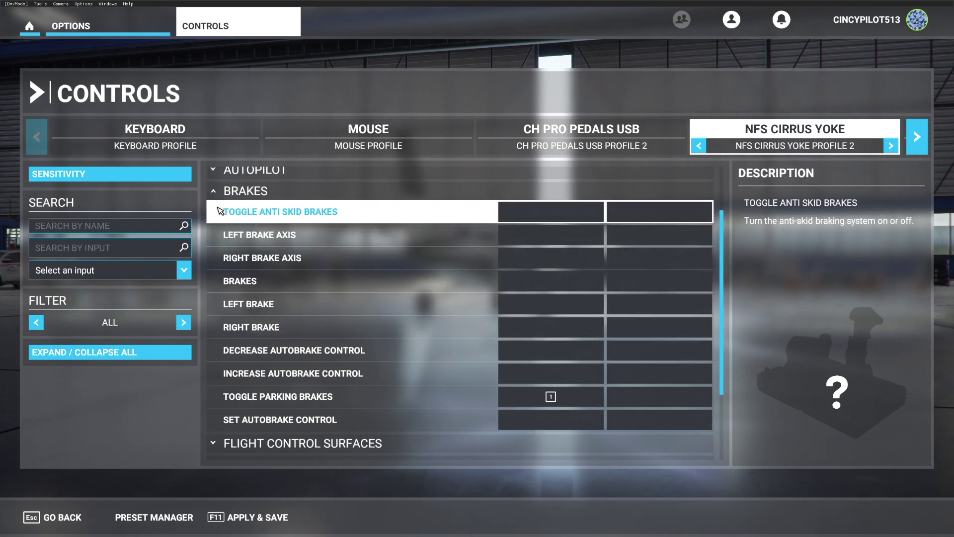
# Search the controls for 'autopilot' to reach the Toggle Autopilot Master entry.
pyautogui.click(214, 191)
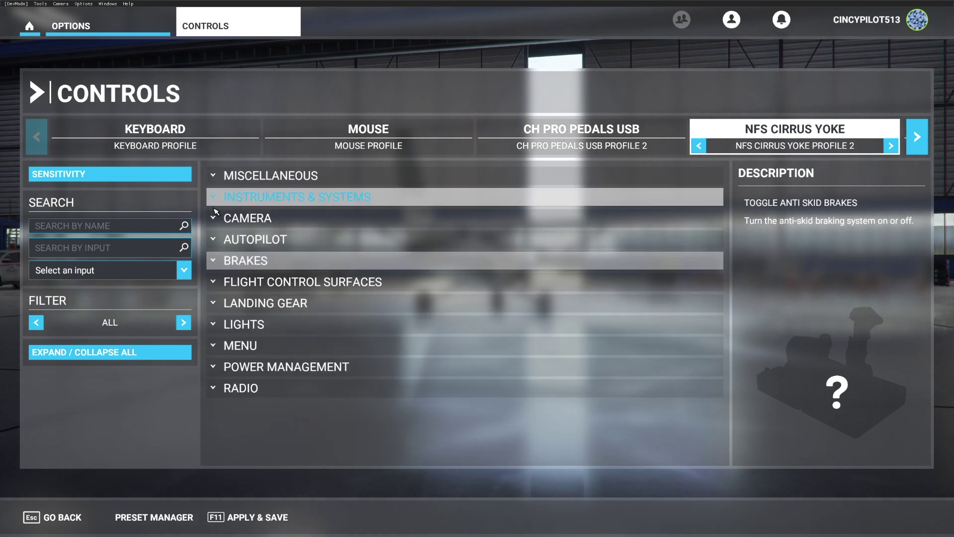
pyautogui.click(215, 241)
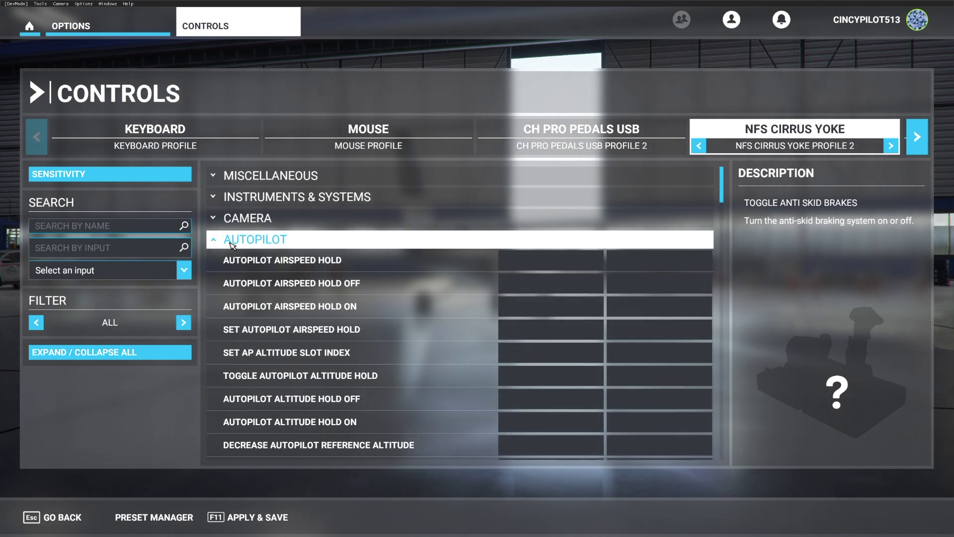
pyautogui.scroll(-3, 510, 345)
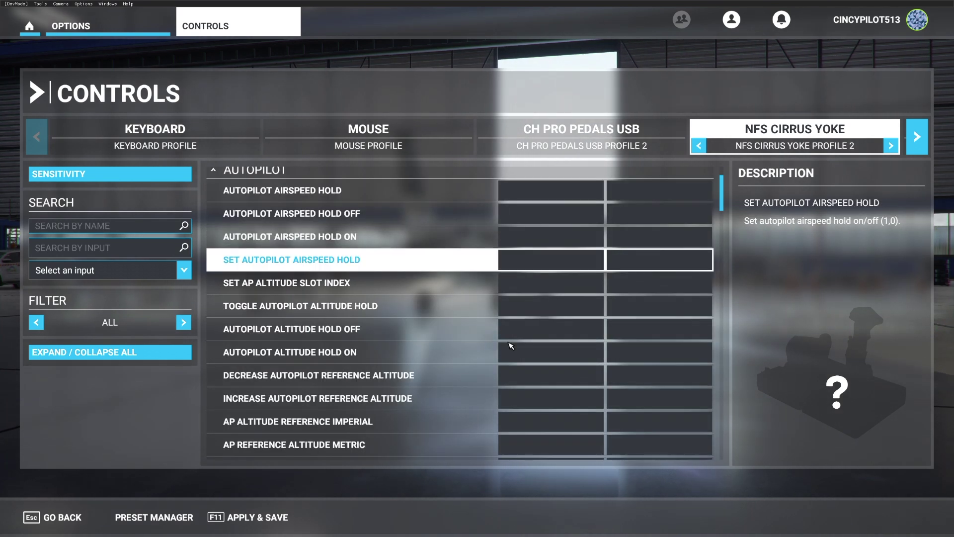
pyautogui.click(149, 227)
pyautogui.write('a')
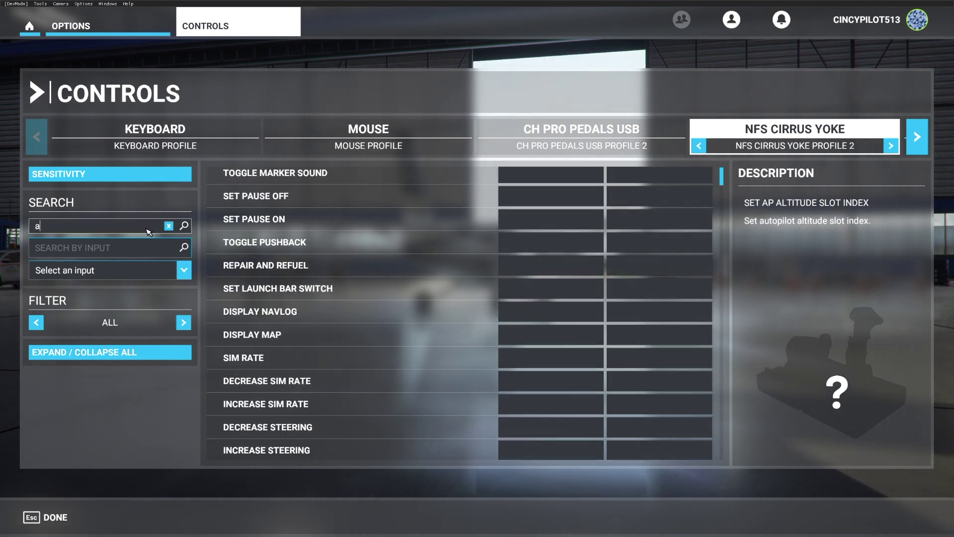
pyautogui.write('utopilo')
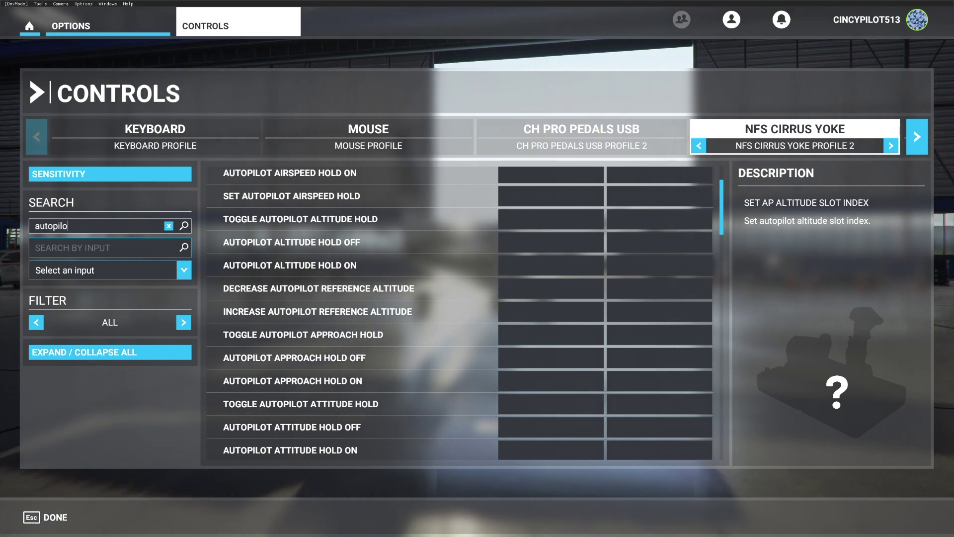
pyautogui.write('t')
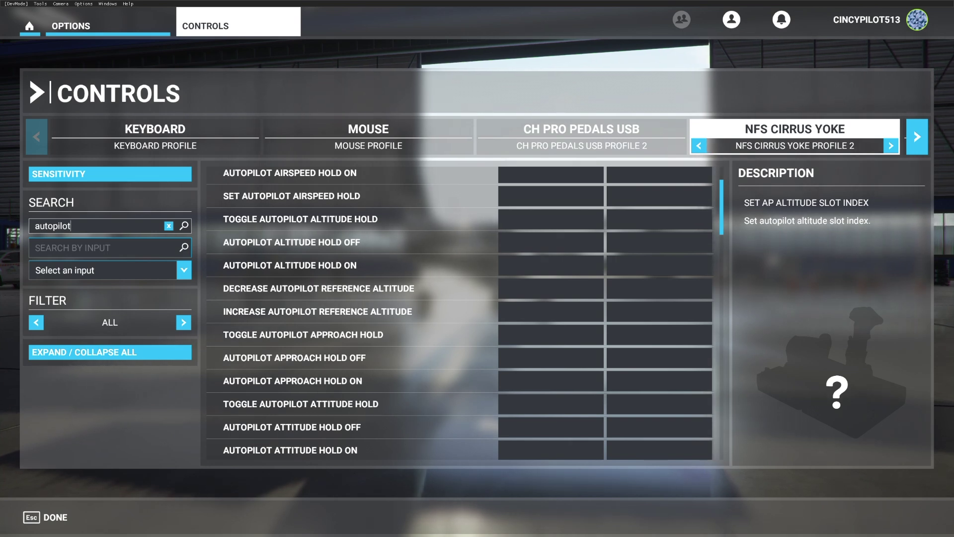
pyautogui.scroll(-3, 362, 277)
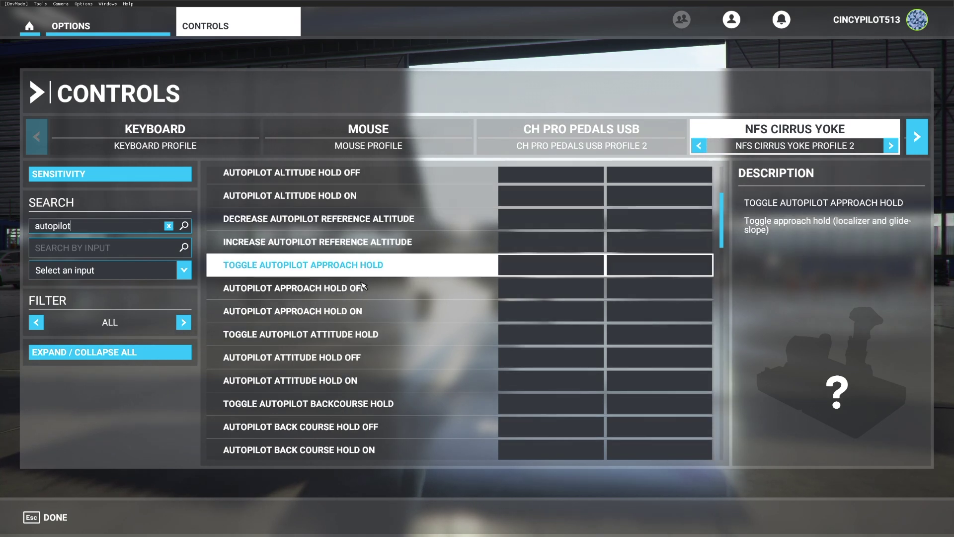
pyautogui.scroll(-3, 367, 305)
pyautogui.scroll(-6, 366, 305)
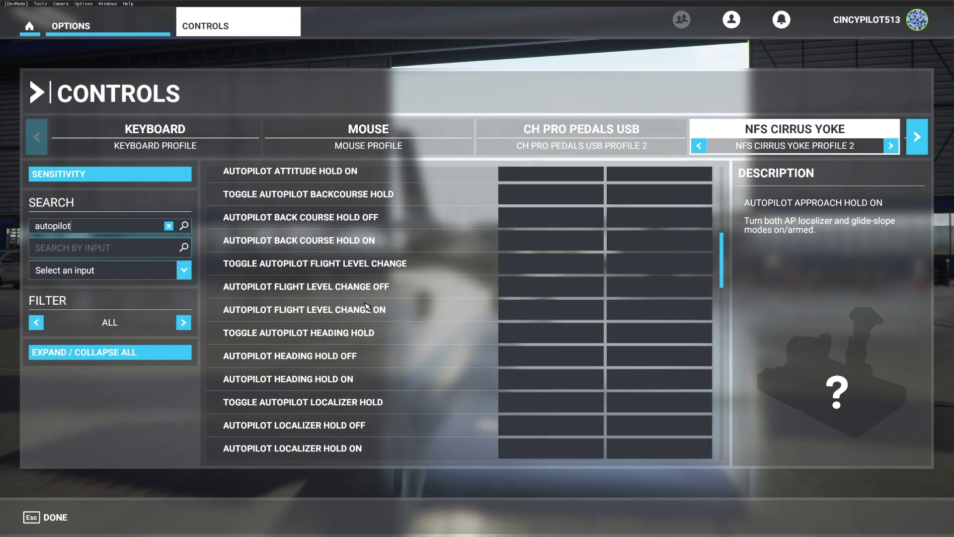
pyautogui.scroll(-9, 366, 306)
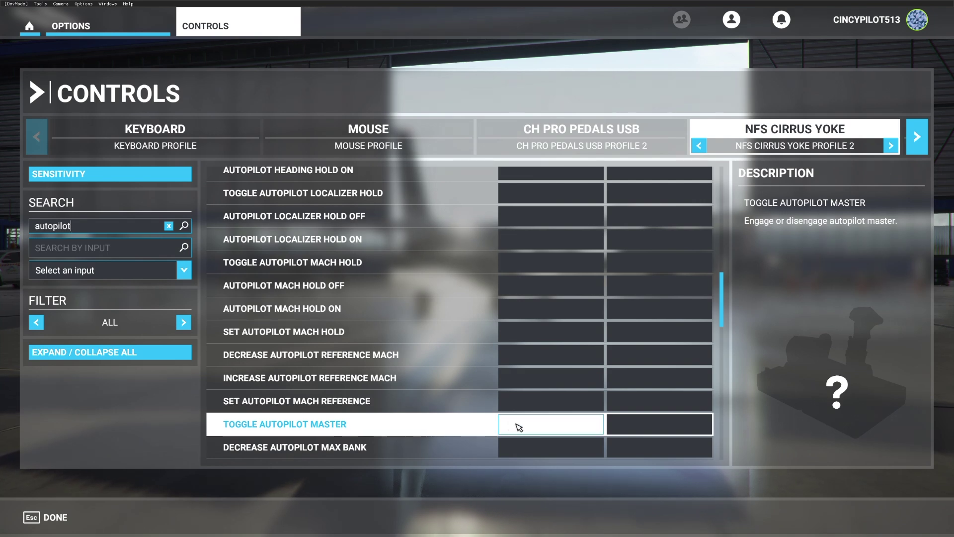
# Bind yoke input 2 to Toggle Autopilot Master and validate.
pyautogui.click(532, 428)
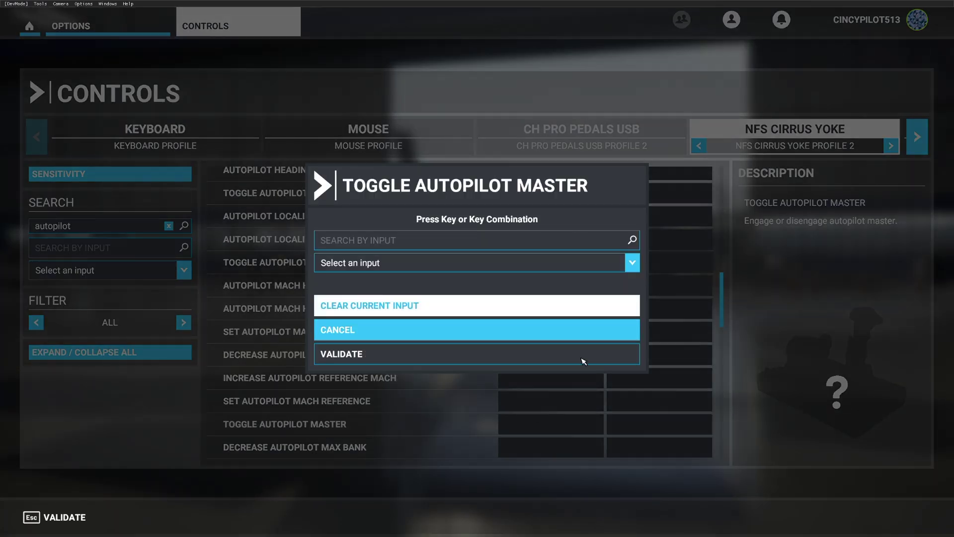
pyautogui.click(631, 265)
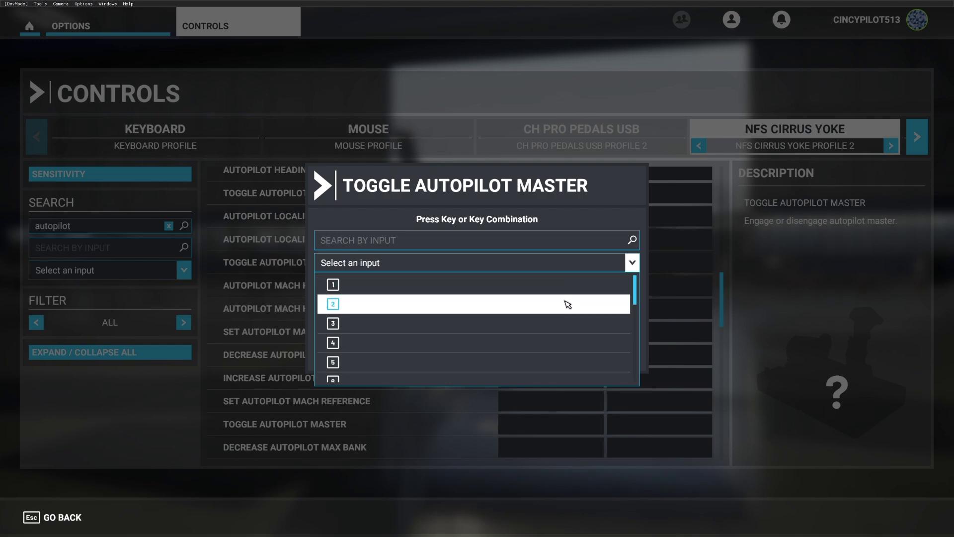
pyautogui.click(567, 302)
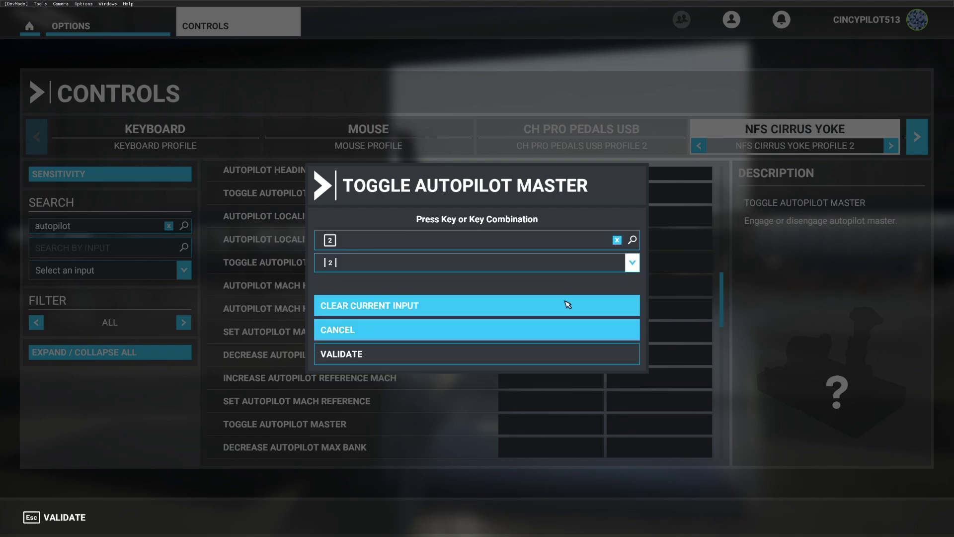
pyautogui.click(414, 354)
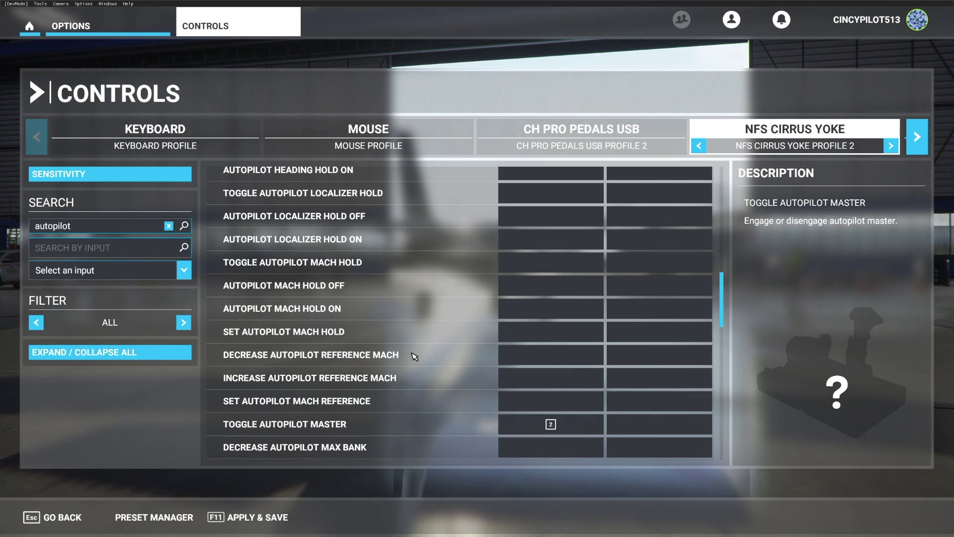
pyautogui.scroll(4, 314, 351)
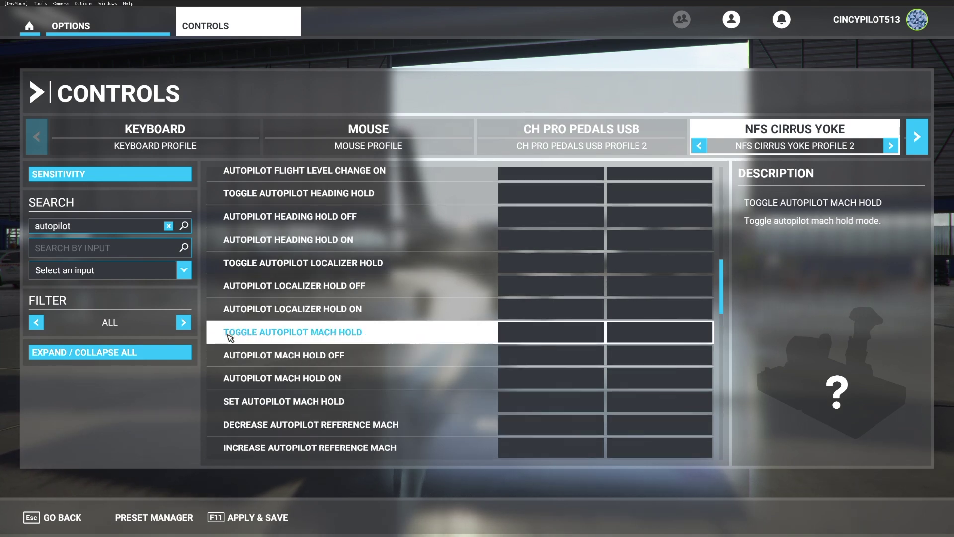
# Clear the 'autopilot' search and collapse categories until Control Trimming Surfaces entries are visible.
pyautogui.scroll(4, 229, 337)
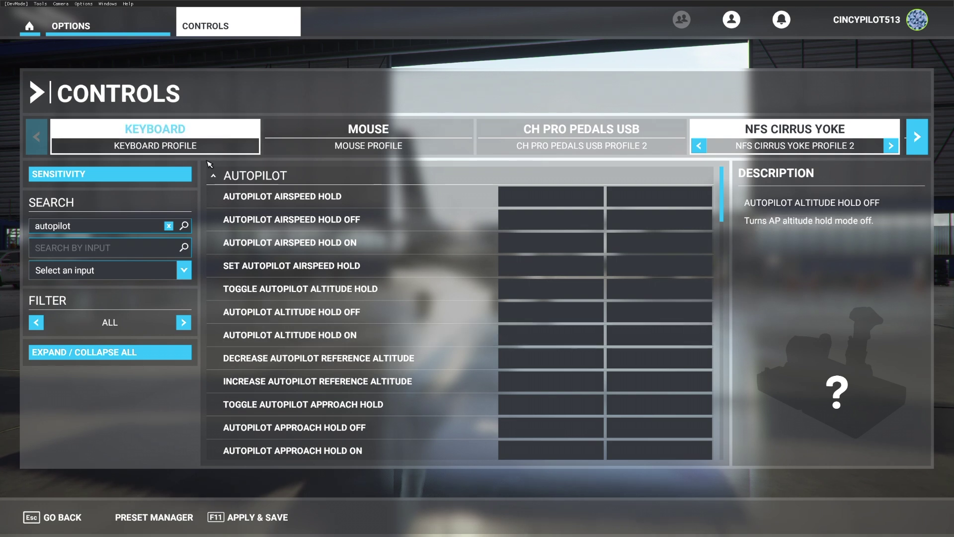
pyautogui.click(230, 176)
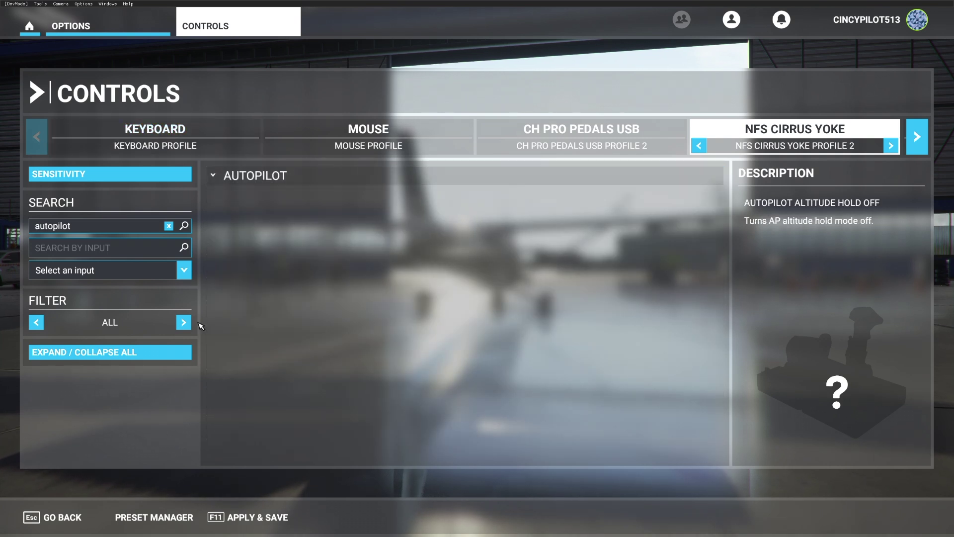
pyautogui.click(175, 226)
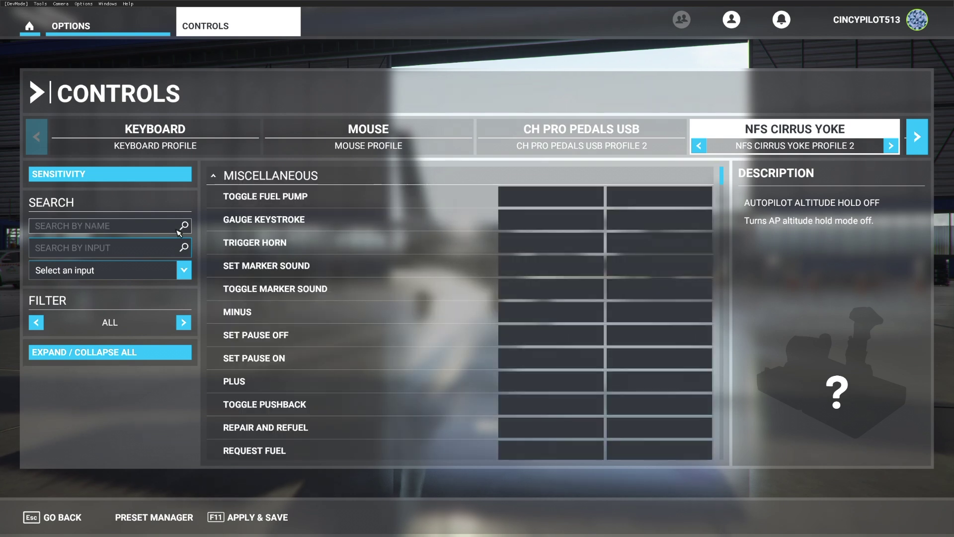
pyautogui.click(213, 181)
pyautogui.click(217, 203)
pyautogui.click(218, 218)
pyautogui.click(218, 239)
pyautogui.click(216, 260)
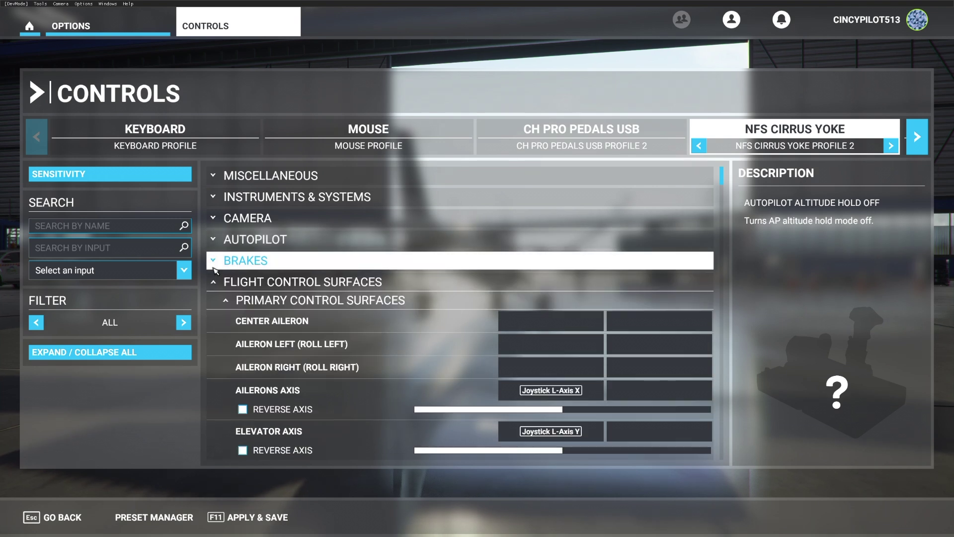
pyautogui.click(238, 300)
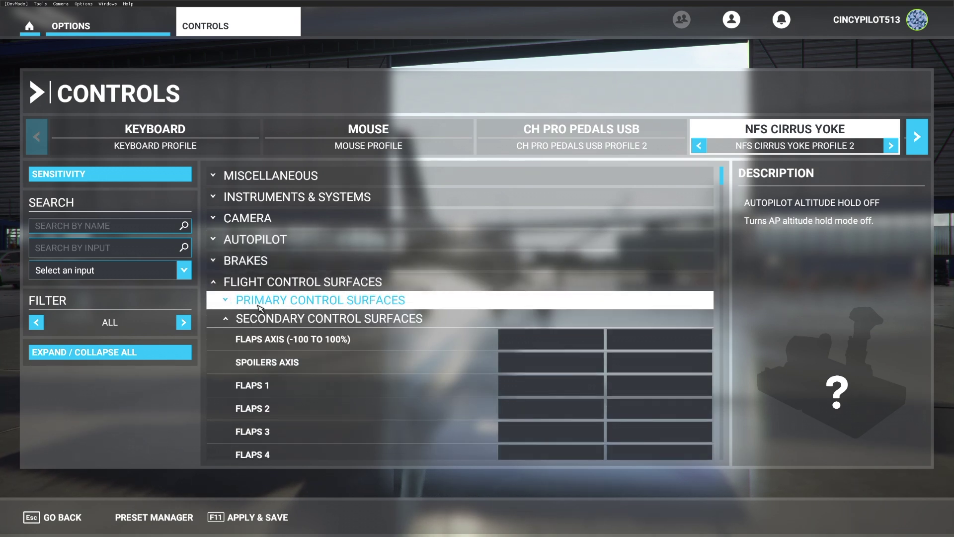
pyautogui.click(233, 321)
pyautogui.scroll(-4, 396, 313)
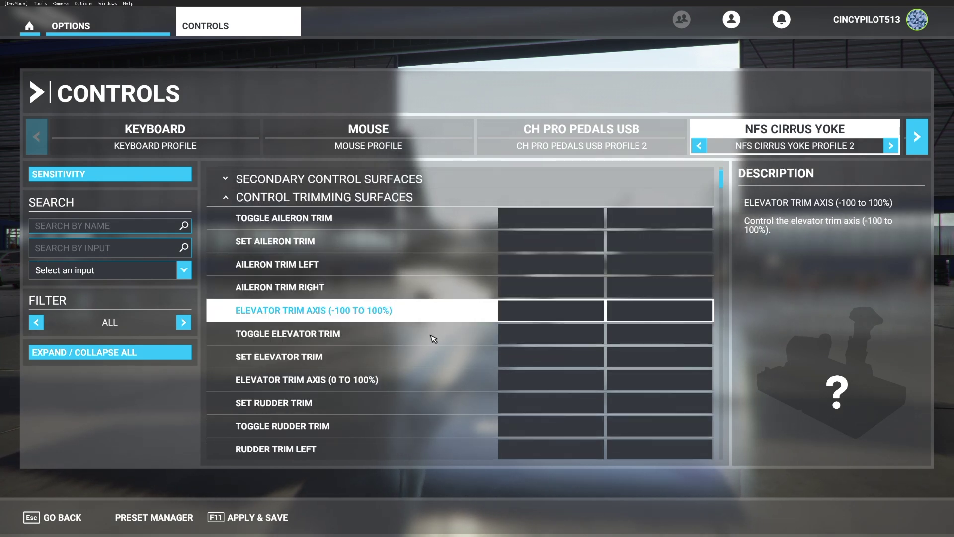
# Bind input 3 to Elevator Trim Down (nose down) and input 4 to Elevator Trim Up (nose up).
pyautogui.scroll(-2, 437, 363)
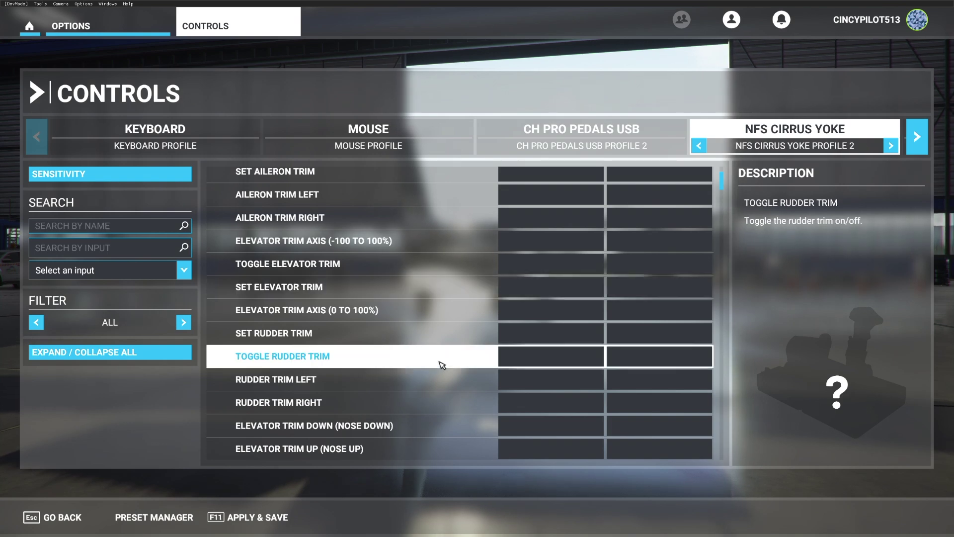
pyautogui.click(545, 433)
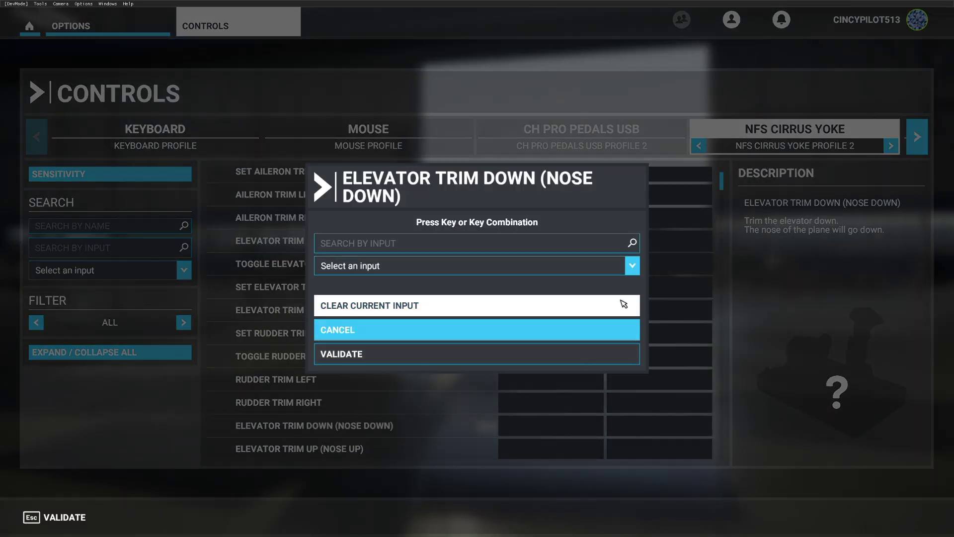
pyautogui.click(637, 274)
pyautogui.click(535, 326)
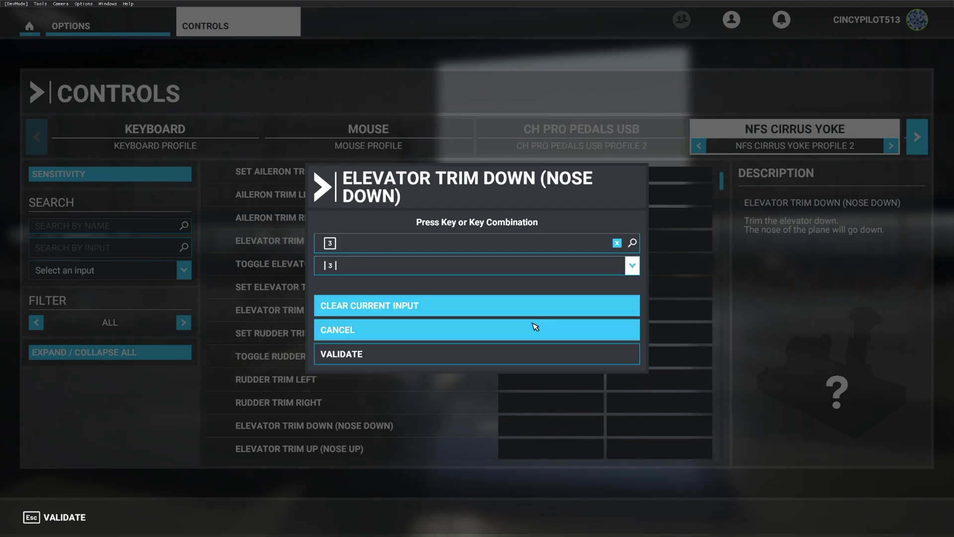
pyautogui.click(522, 354)
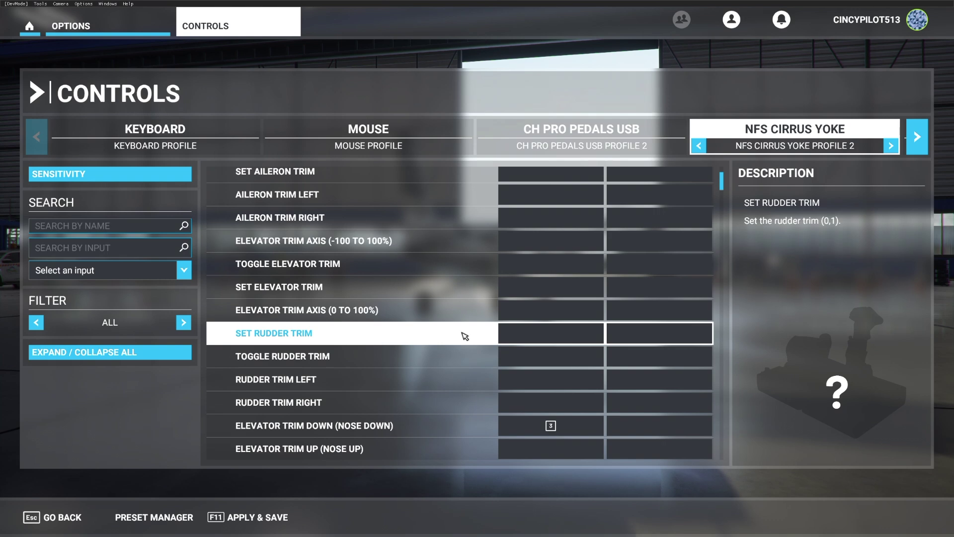
pyautogui.click(517, 450)
pyautogui.click(632, 263)
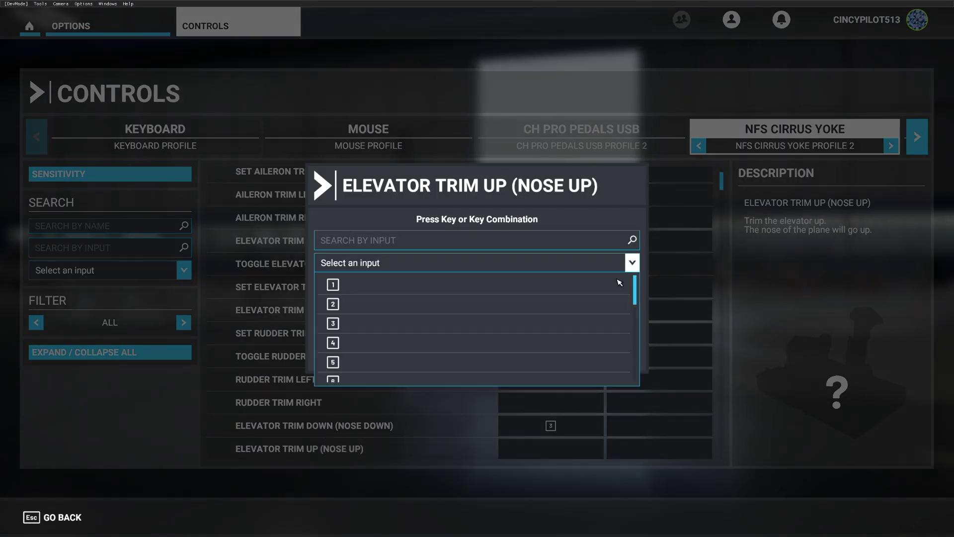
pyautogui.click(561, 342)
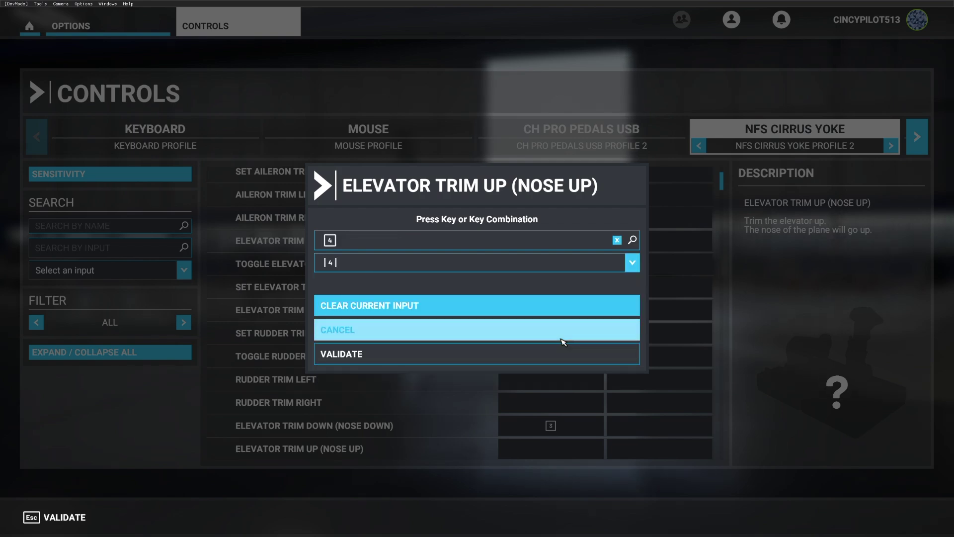
pyautogui.click(490, 355)
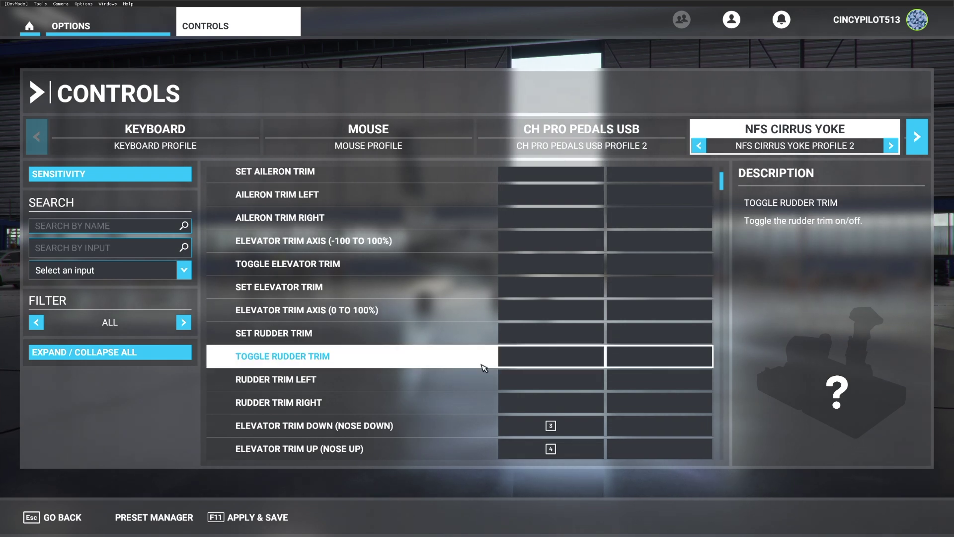
# Bind yoke input 5 to Rudder Trim Left and input 6 to Rudder Trim Right.
pyautogui.click(519, 380)
pyautogui.click(632, 262)
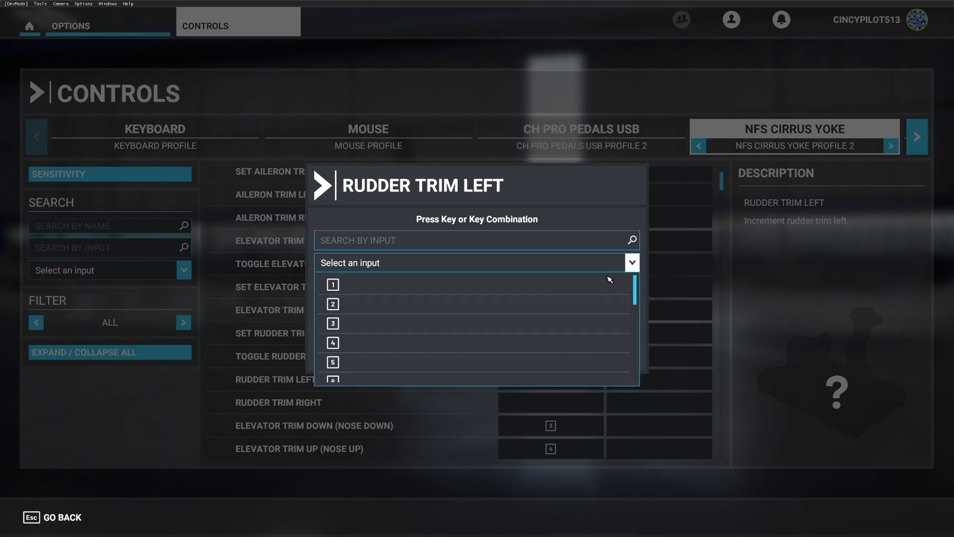
pyautogui.click(429, 363)
pyautogui.click(429, 364)
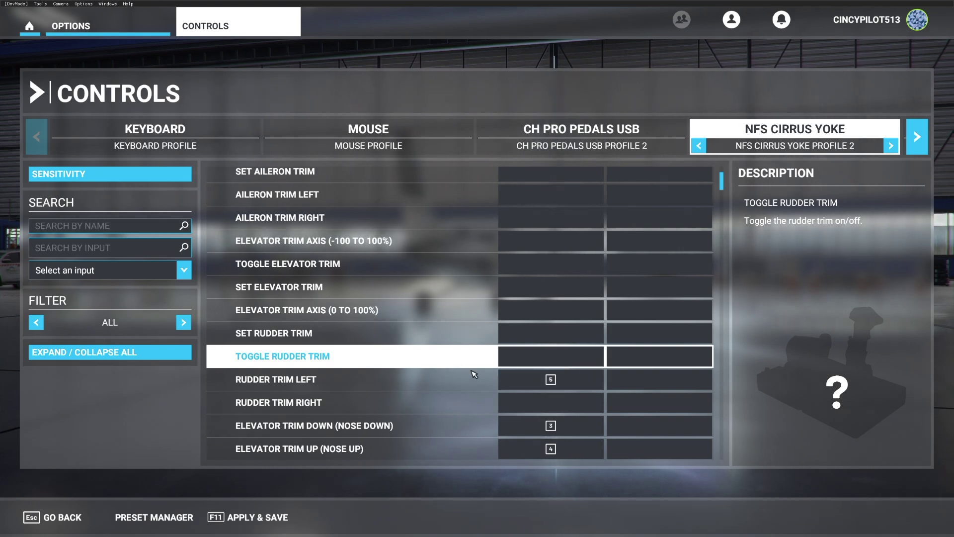
pyautogui.click(522, 401)
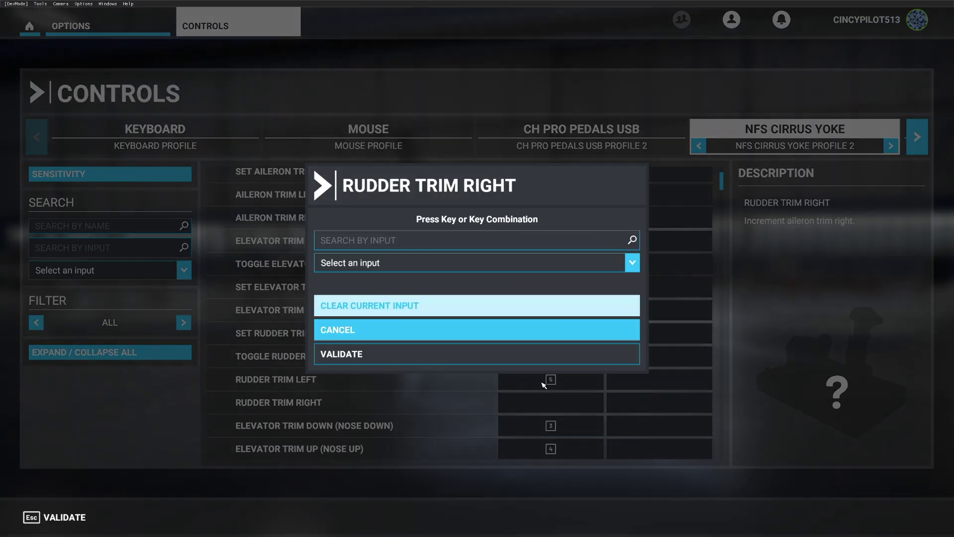
pyautogui.click(632, 263)
pyautogui.scroll(-2, 533, 336)
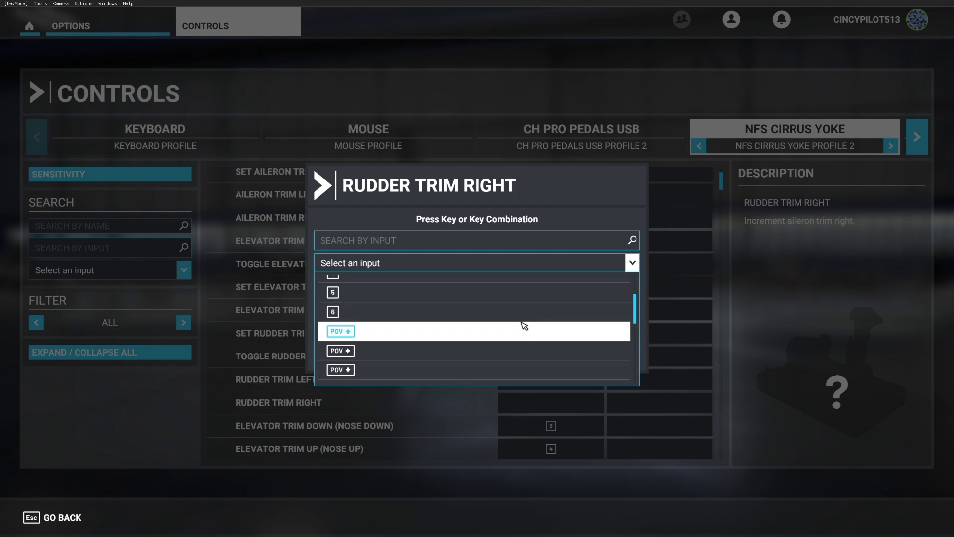
pyautogui.click(501, 320)
pyautogui.click(434, 354)
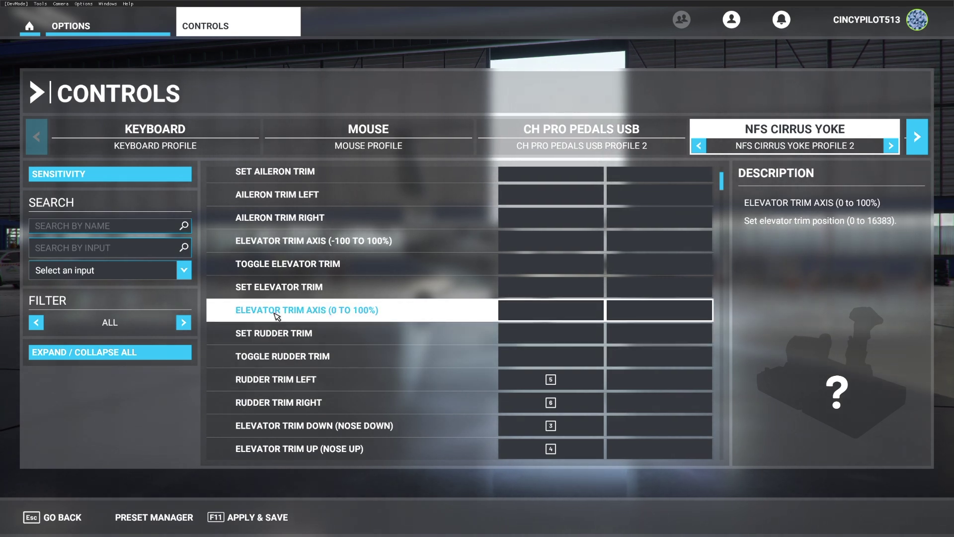
# Collapse trim, flight surfaces, gear, lights, menu, power and radio categories, then expand Camera's Slew Mode entries.
pyautogui.scroll(3, 437, 318)
pyautogui.click(228, 269)
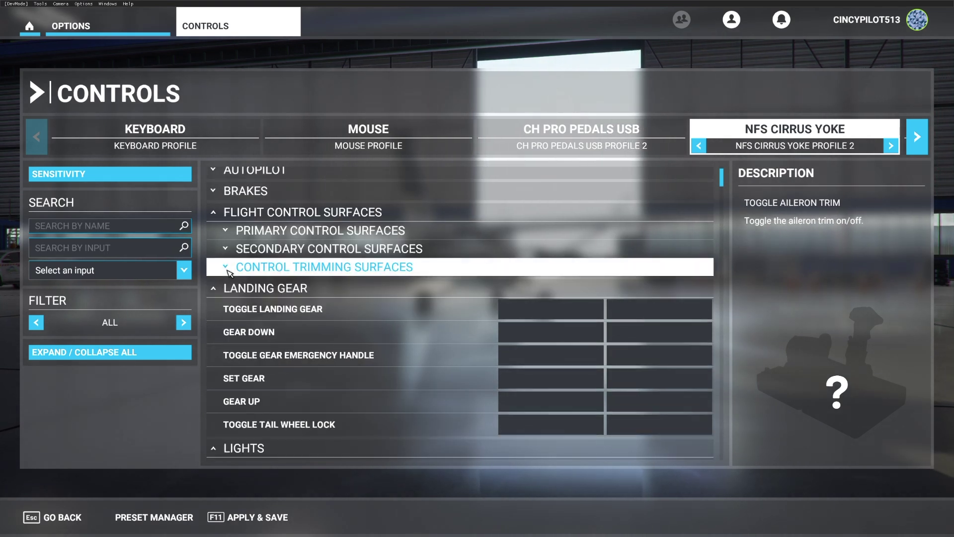
pyautogui.click(221, 214)
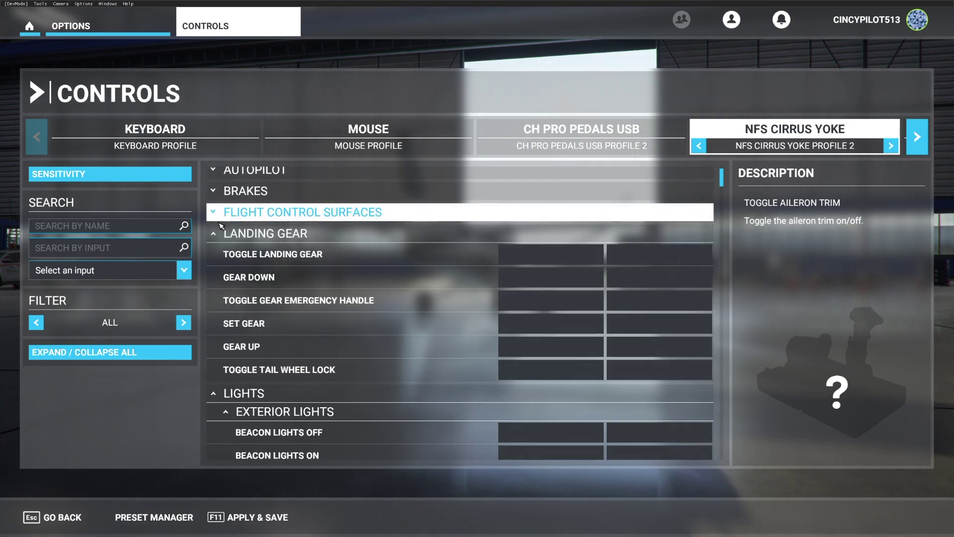
pyautogui.click(215, 233)
pyautogui.click(215, 254)
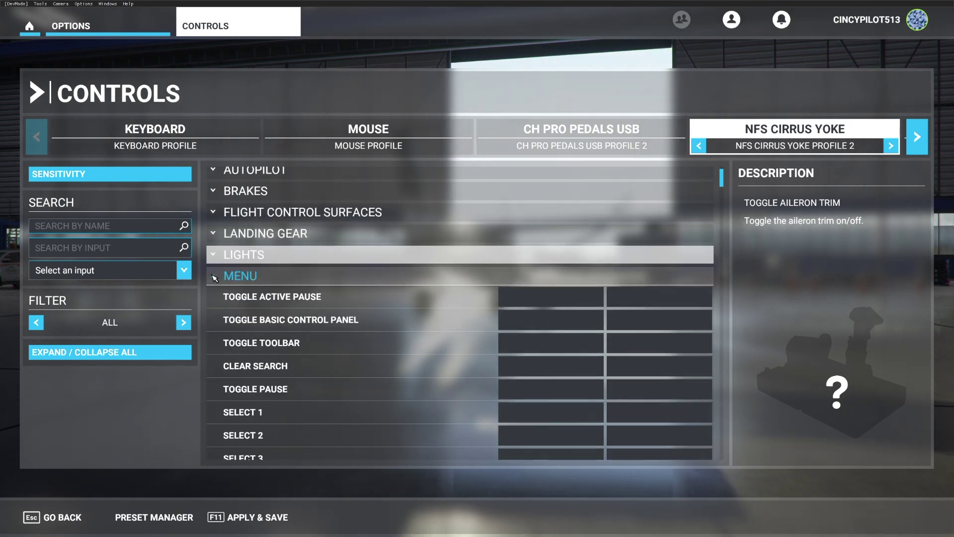
pyautogui.click(214, 275)
pyautogui.click(214, 297)
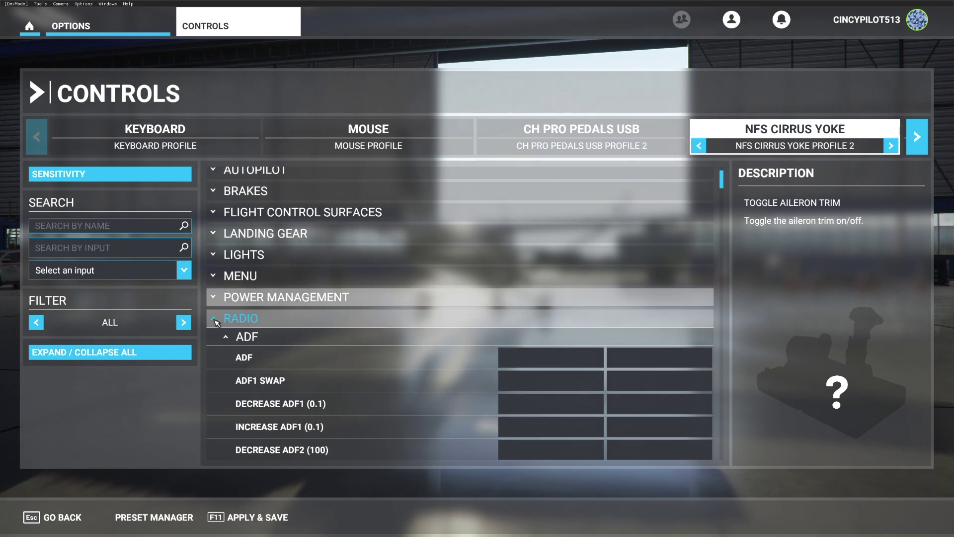
pyautogui.click(214, 316)
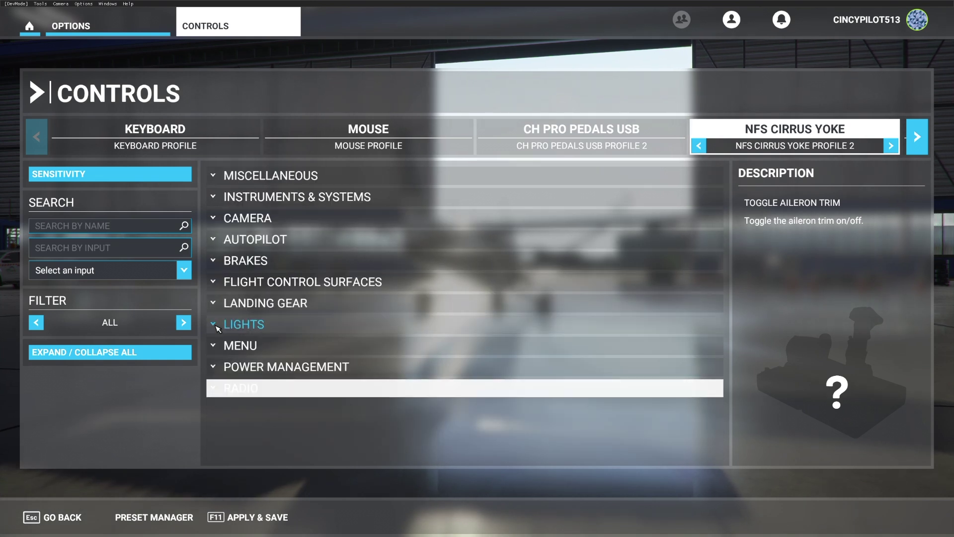
pyautogui.click(219, 219)
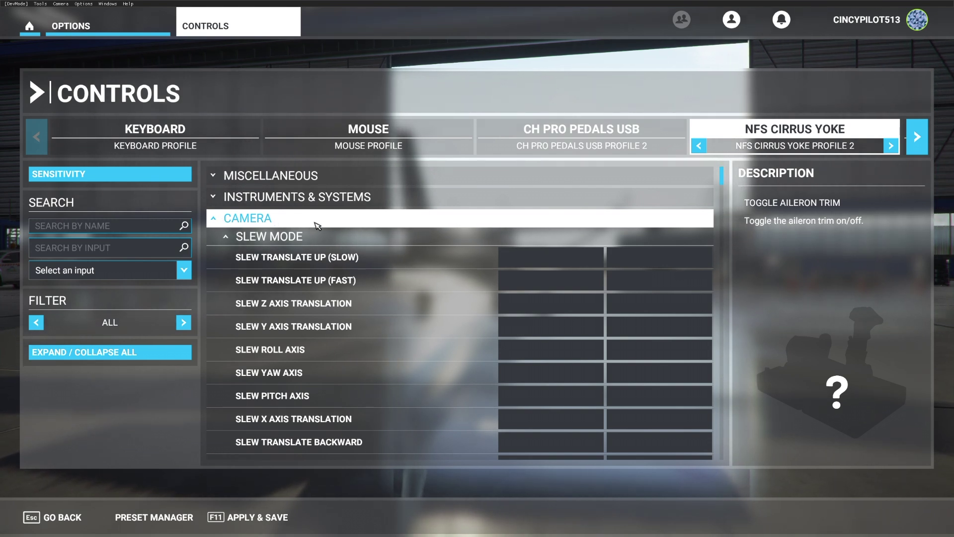
pyautogui.scroll(-8, 343, 251)
pyautogui.scroll(-10, 349, 255)
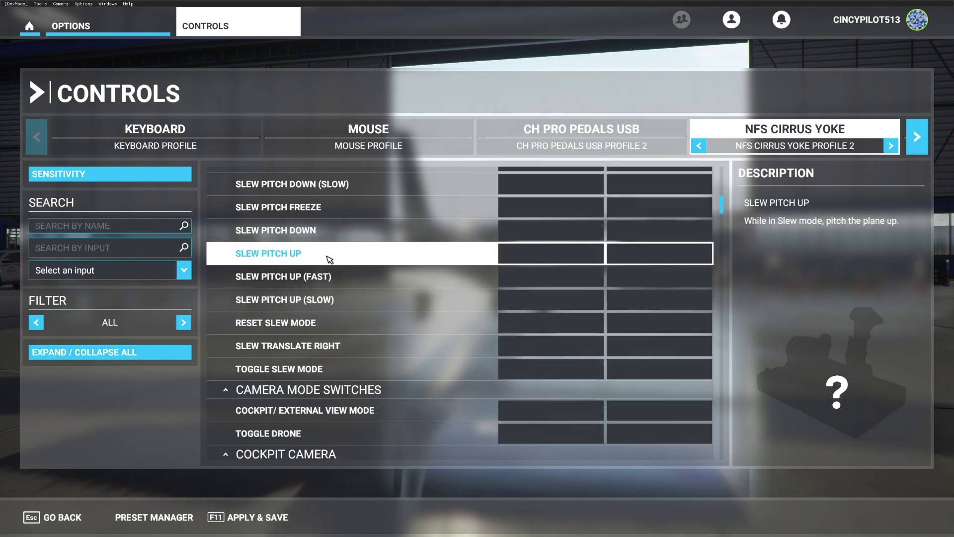